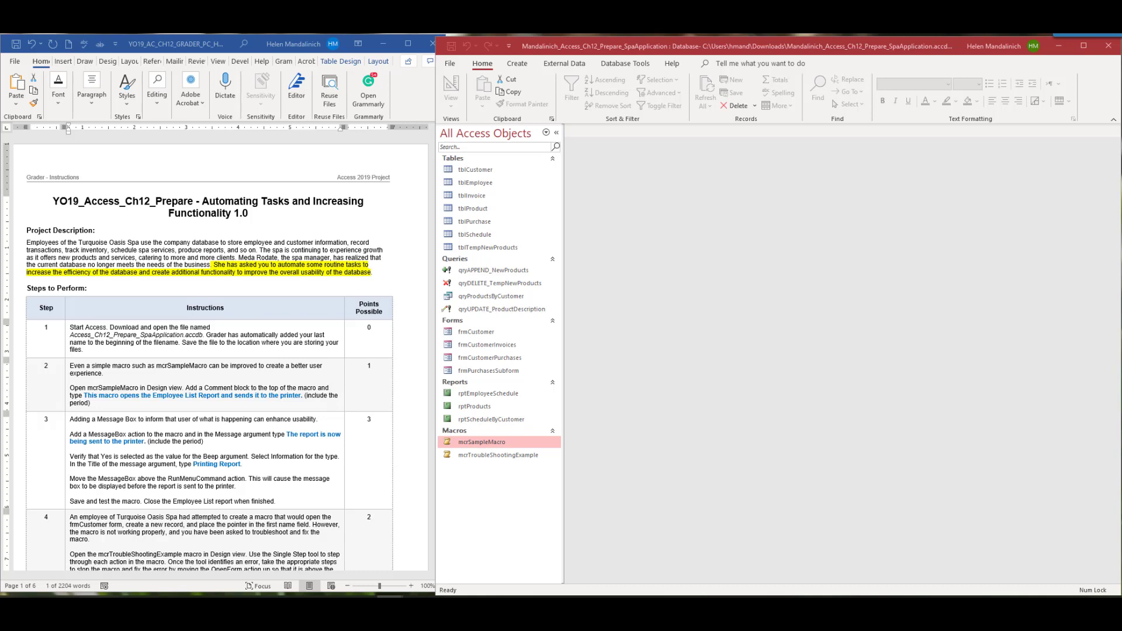
Step: Highlight the step number 1 in yellow in the Word instructions table
click(104, 343)
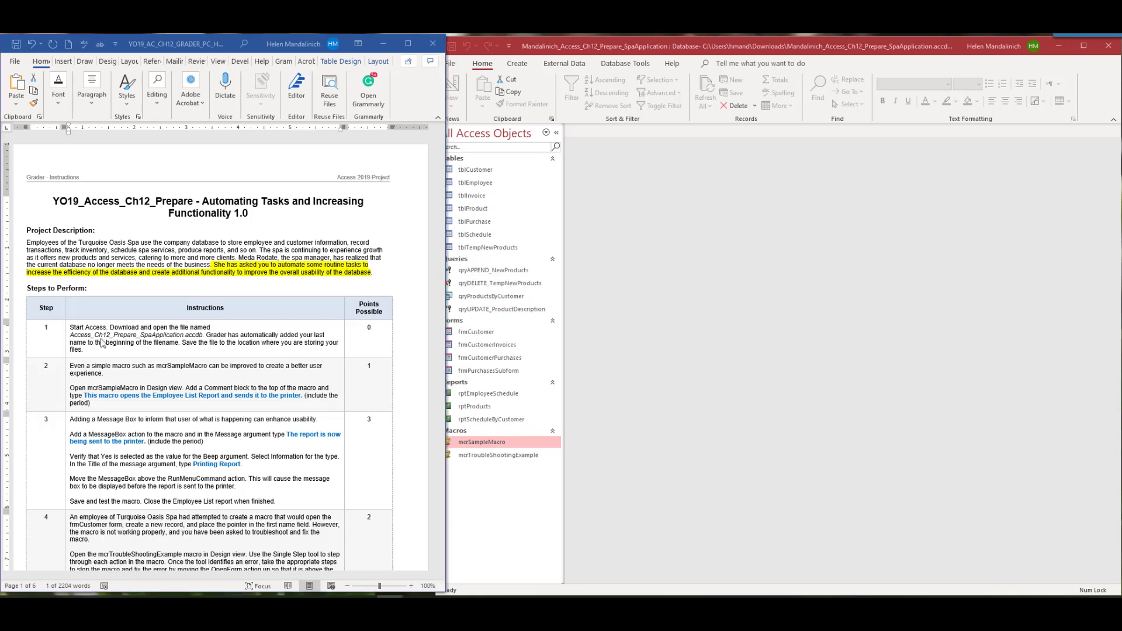
double_click(44, 328)
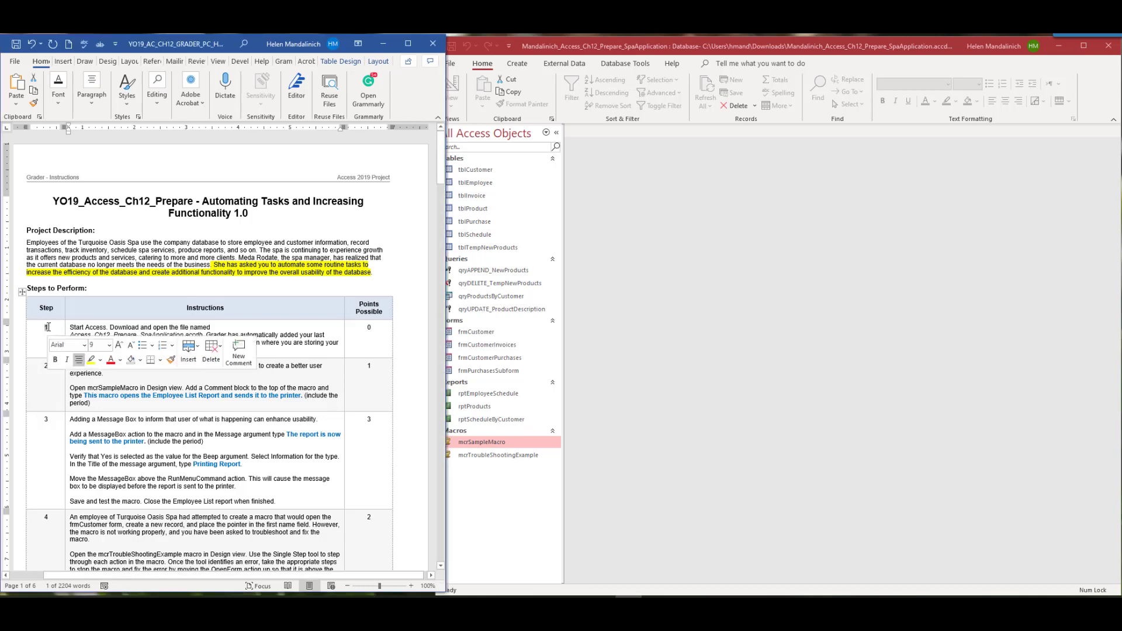
click(91, 359)
scroll(98, 272, down, 3)
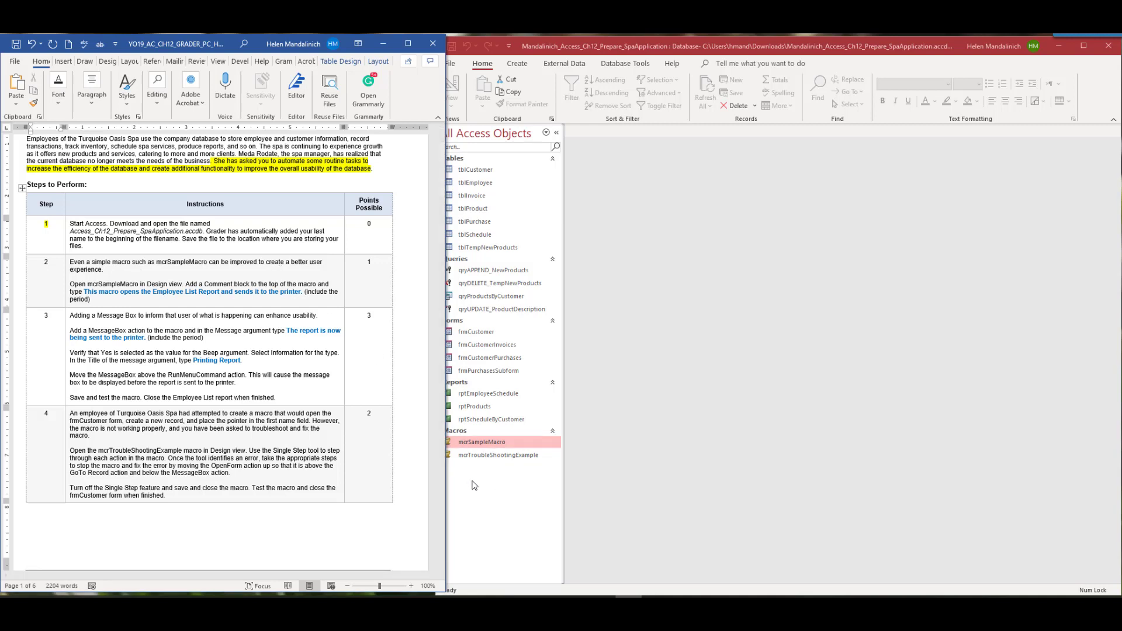
Step: Switch to Access, open mcrSampleMacro in Design view and collapse the list of database objects
click(475, 445)
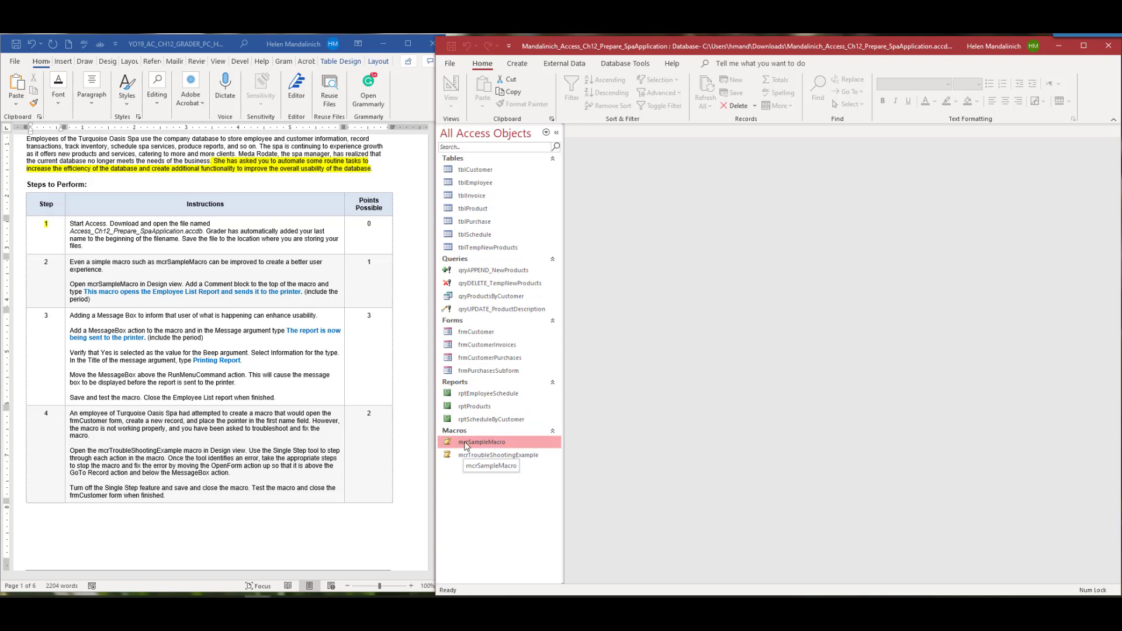
right_click(484, 447)
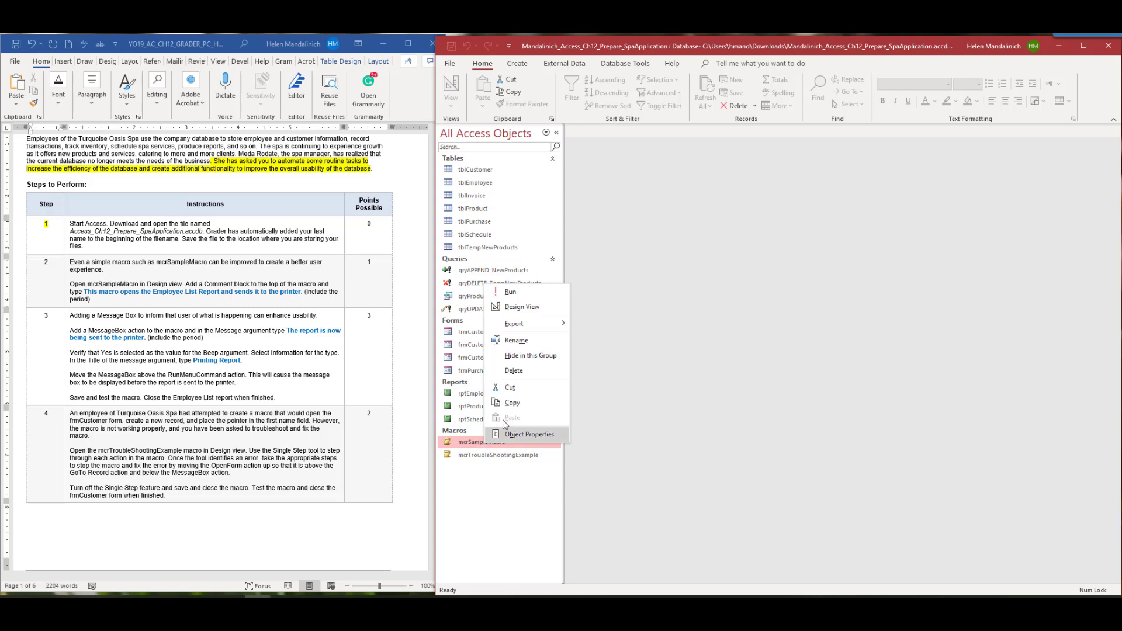
click(519, 308)
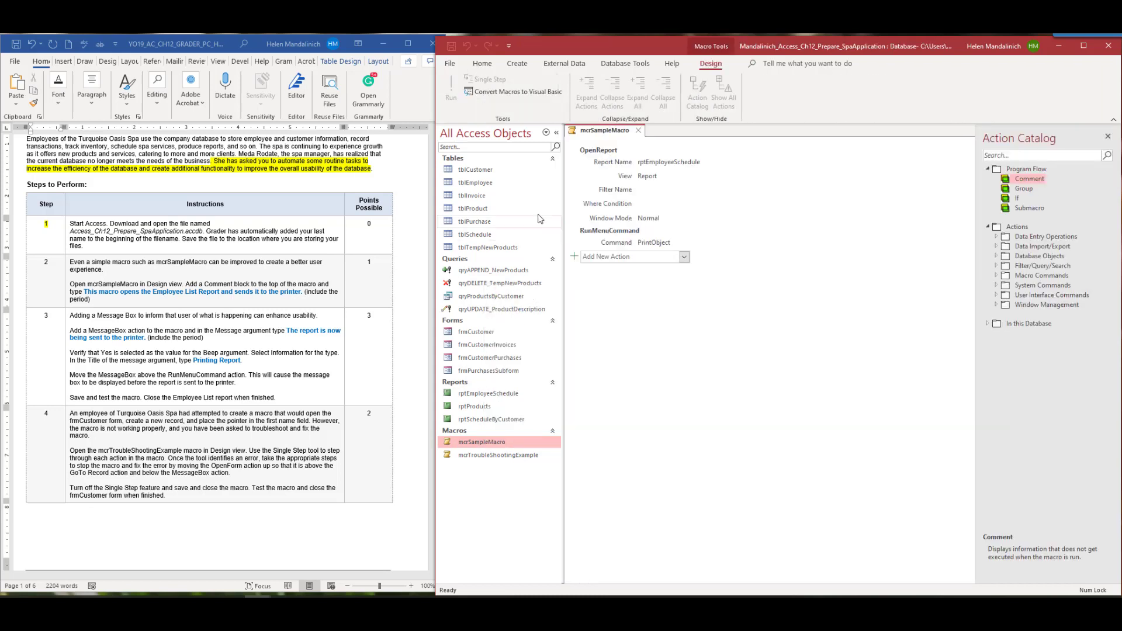
click(557, 133)
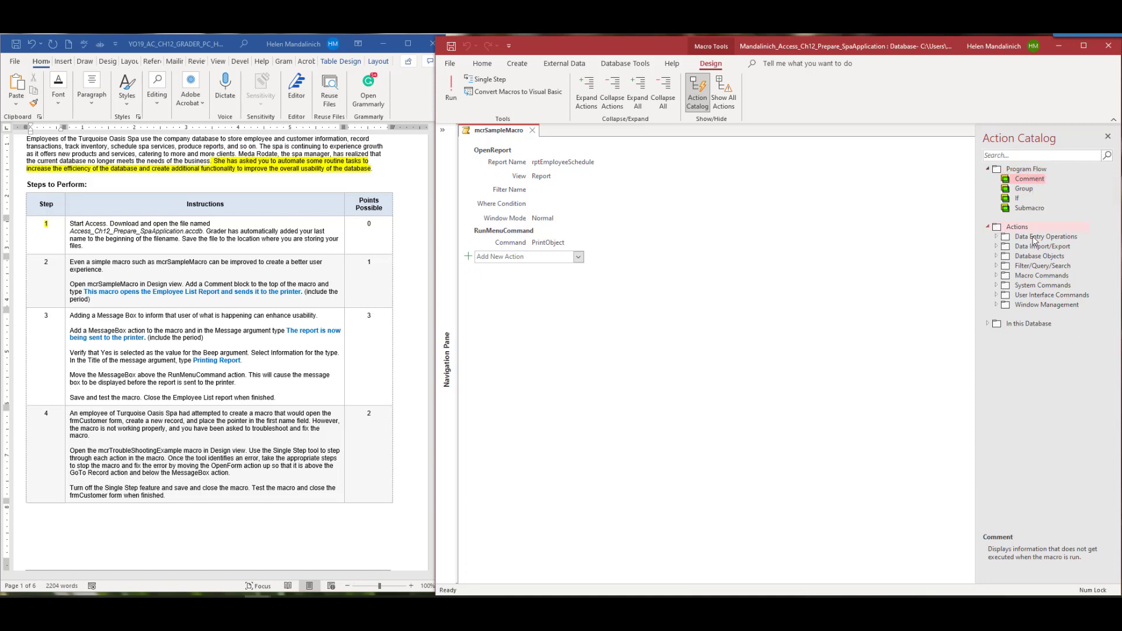
Step: Add a Comment block above OpenReport reading "This macro opens the Employee List Report and sends it to the printer."
click(989, 323)
mouse_move(1028, 181)
mouse_down()
mouse_move(601, 180)
mouse_move(518, 168)
mouse_move(520, 149)
mouse_move(513, 264)
mouse_move(511, 165)
mouse_up()
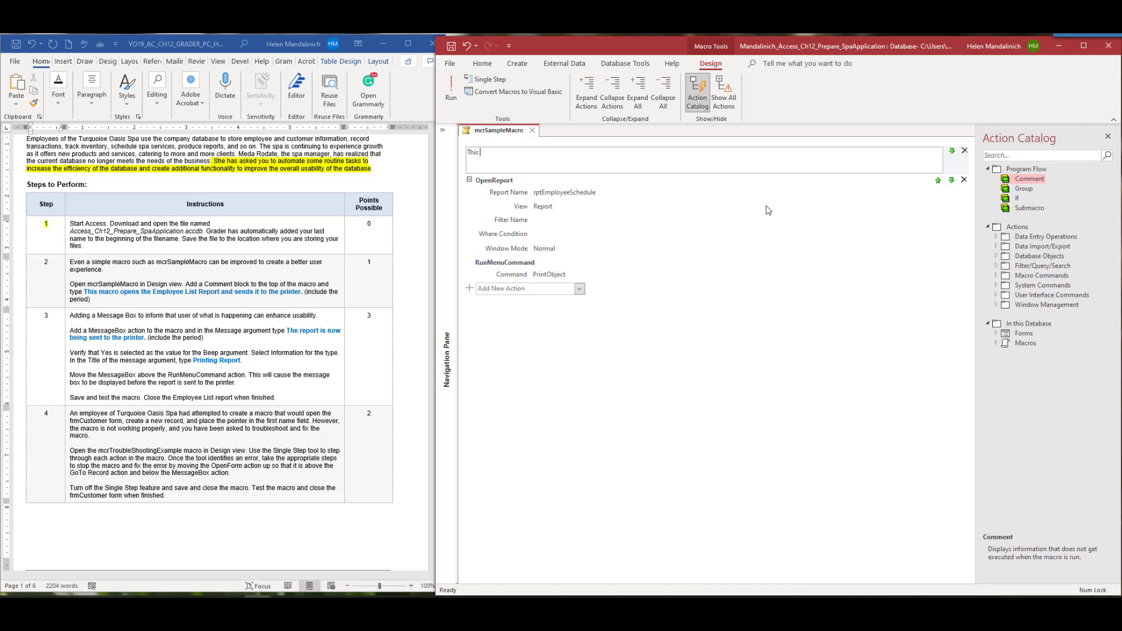
text(mac)
text(ro opens the Employee List Report and sends it to)
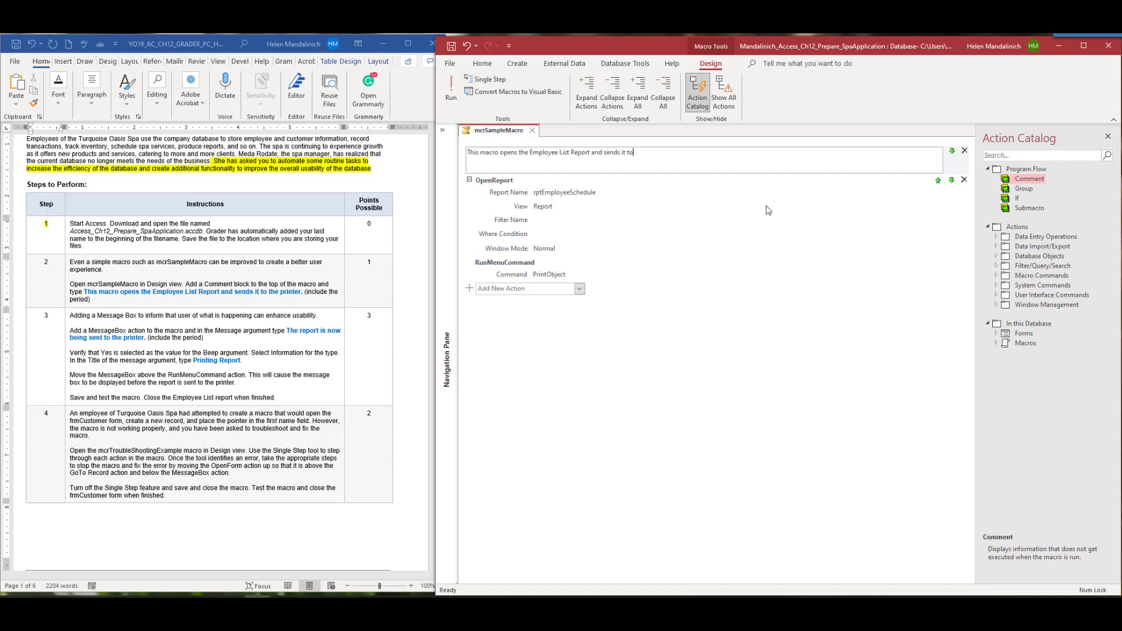
text( the printer.)
click(730, 382)
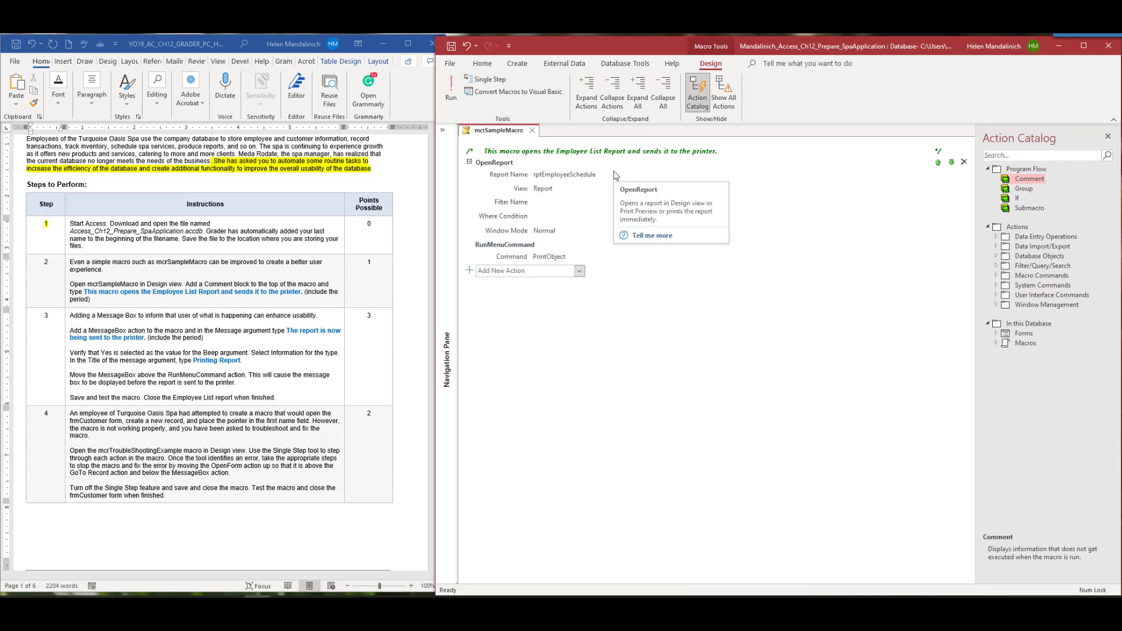
Step: Switch to the Word instructions and highlight the step number 2 in yellow
click(44, 275)
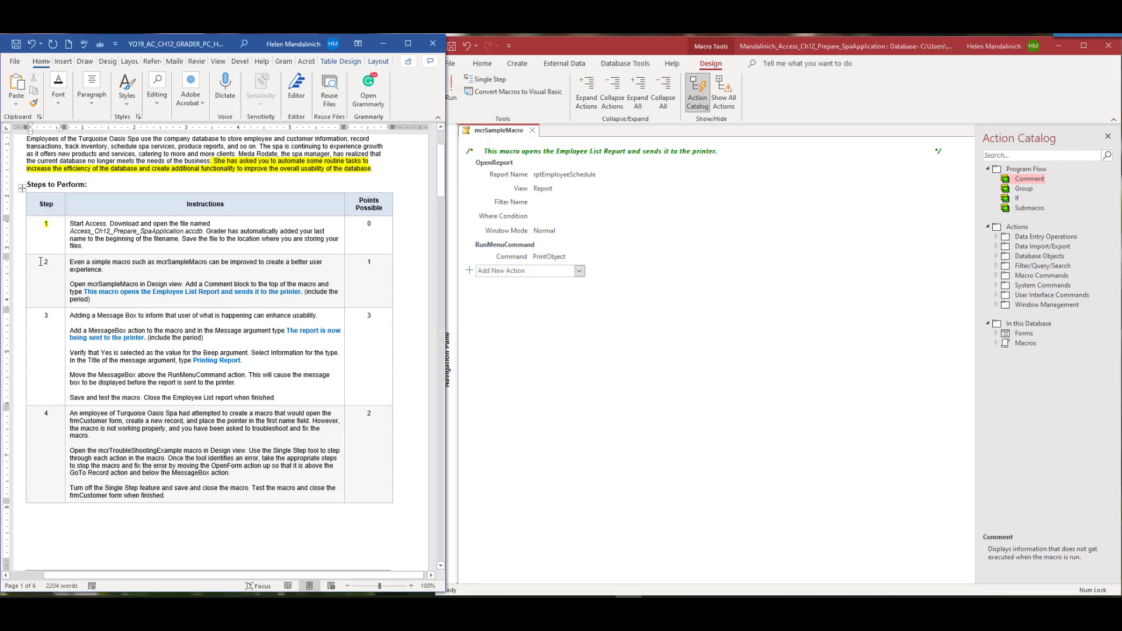
double_click(45, 262)
click(93, 244)
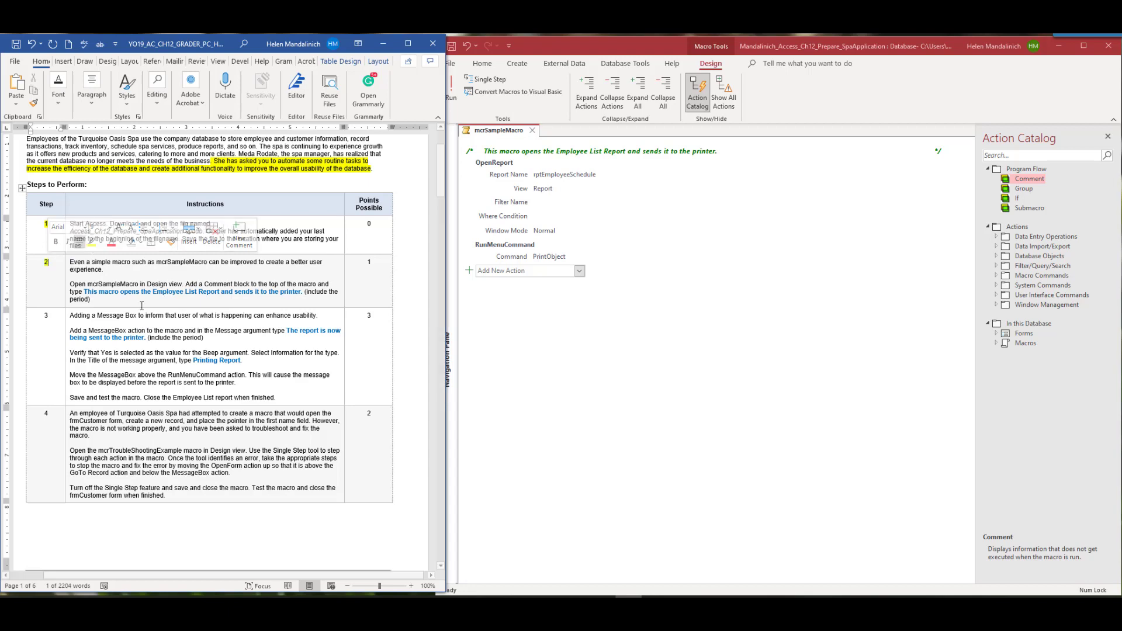
Step: Highlight the word MessageBox in yellow in the instructions for step 3
scroll(183, 350, down, 1)
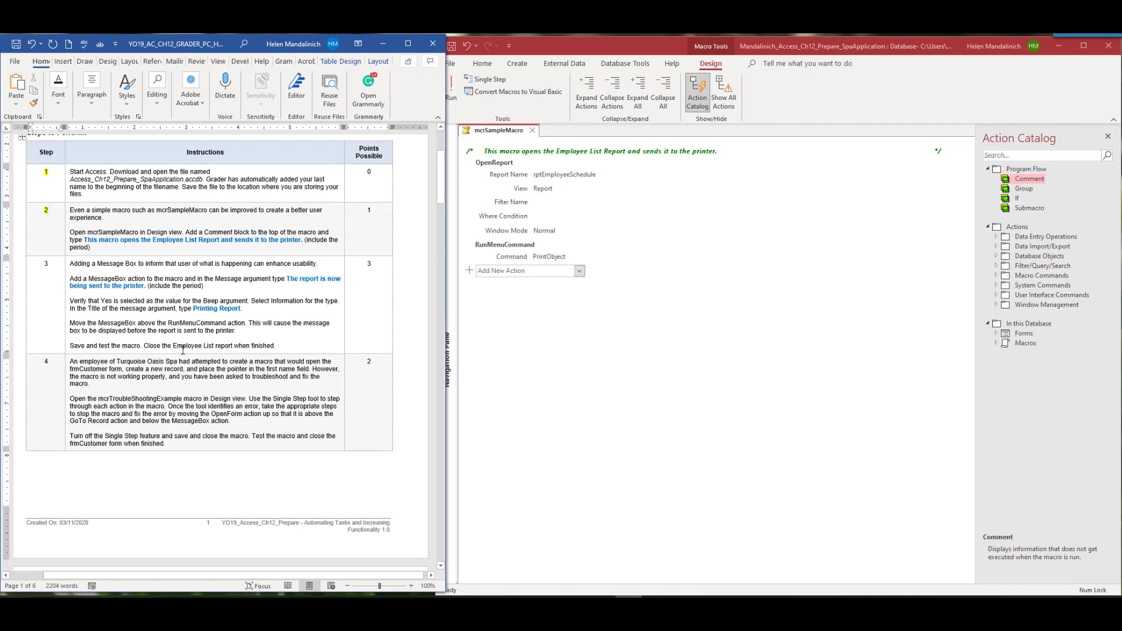
scroll(119, 309, down, 1)
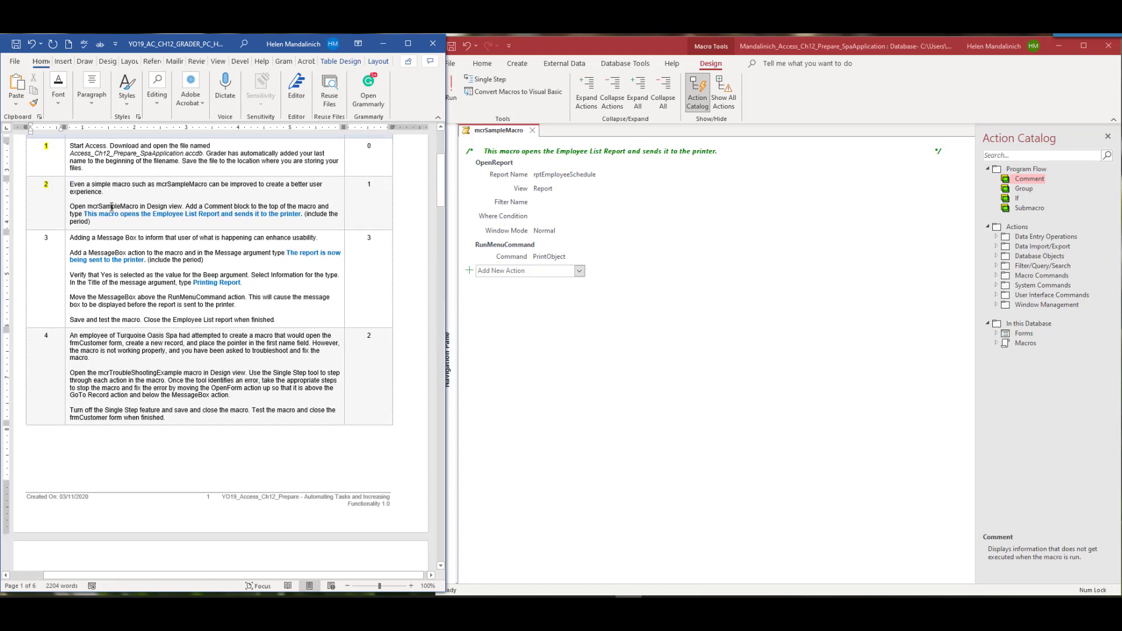
click(77, 245)
drag(89, 253, 127, 251)
click(170, 232)
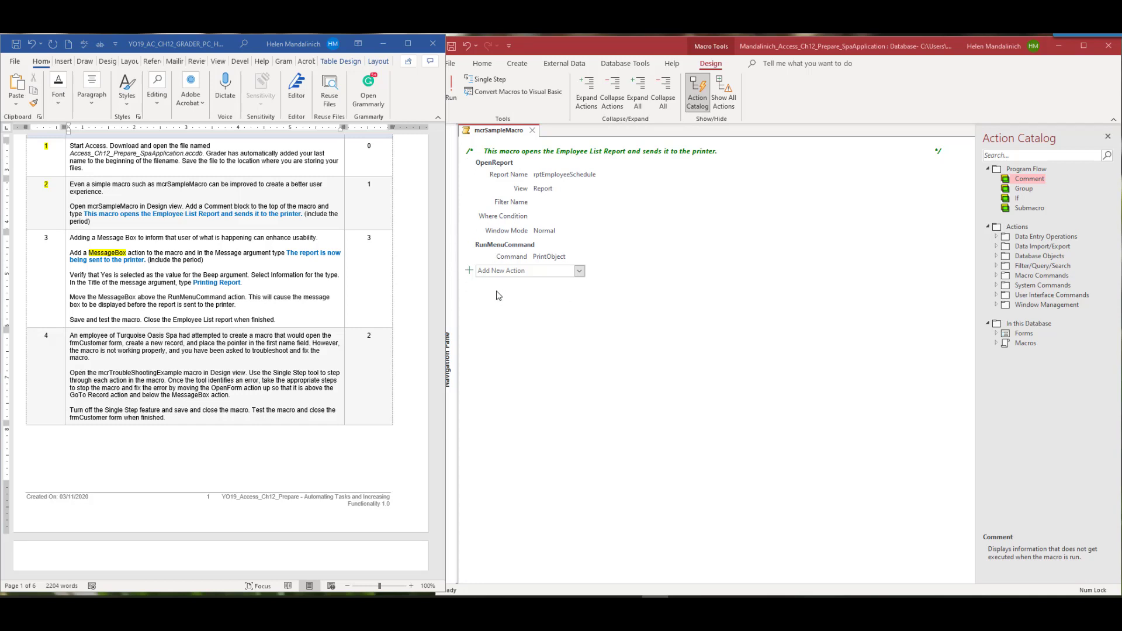
Step: In Access, add a MessageBox action to mcrSampleMacro with the message "The report is now being sent to the printer."
click(579, 271)
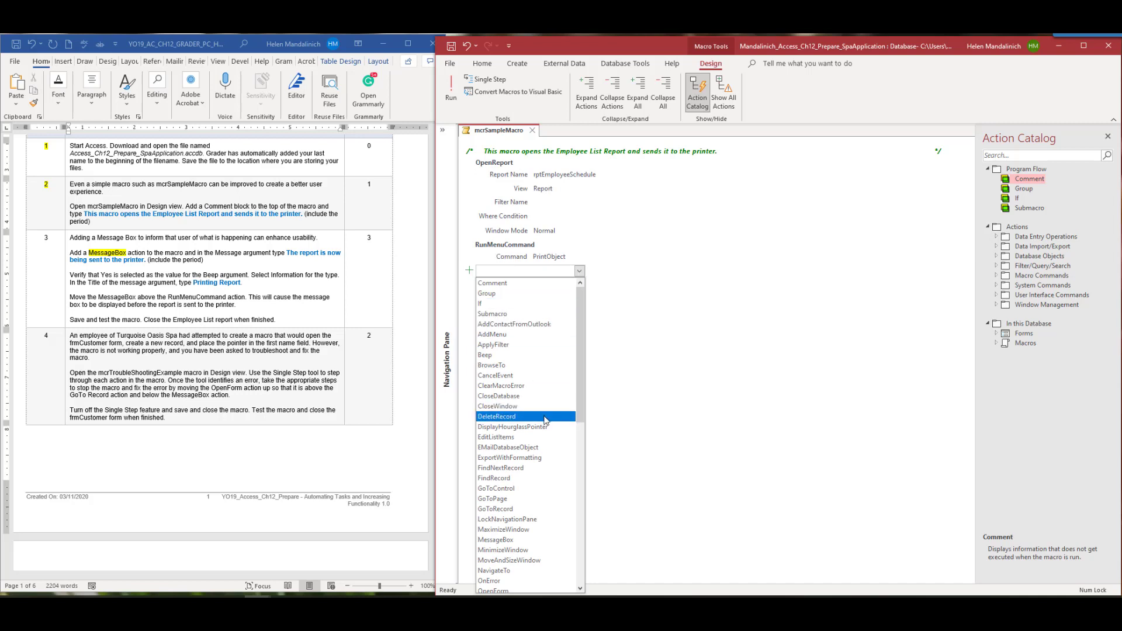
scroll(530, 510, down, 1)
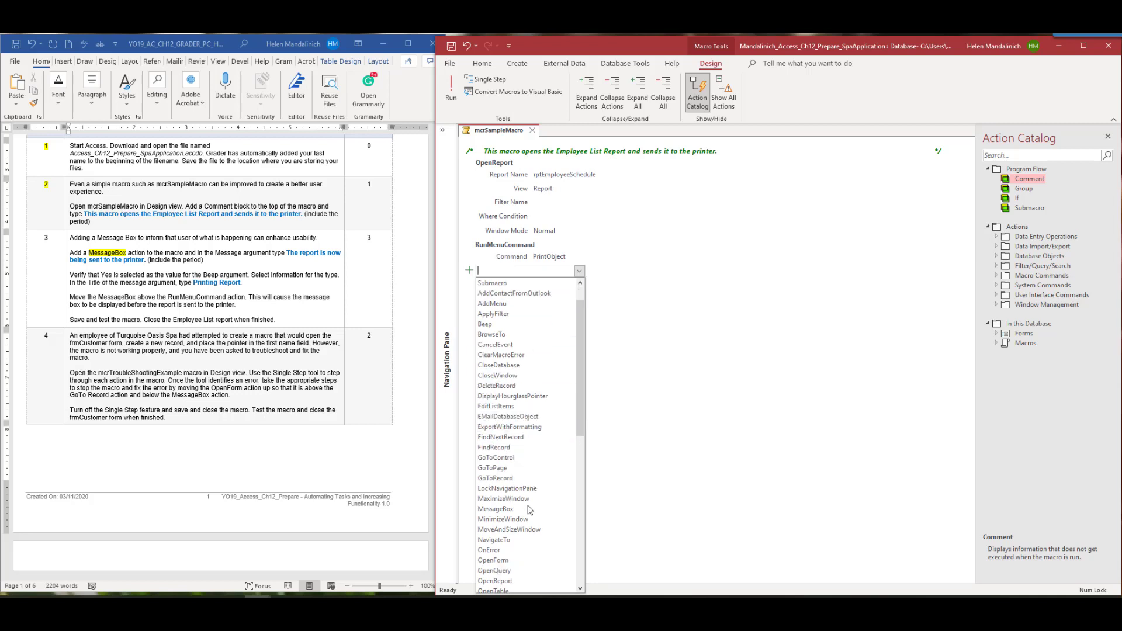
click(500, 510)
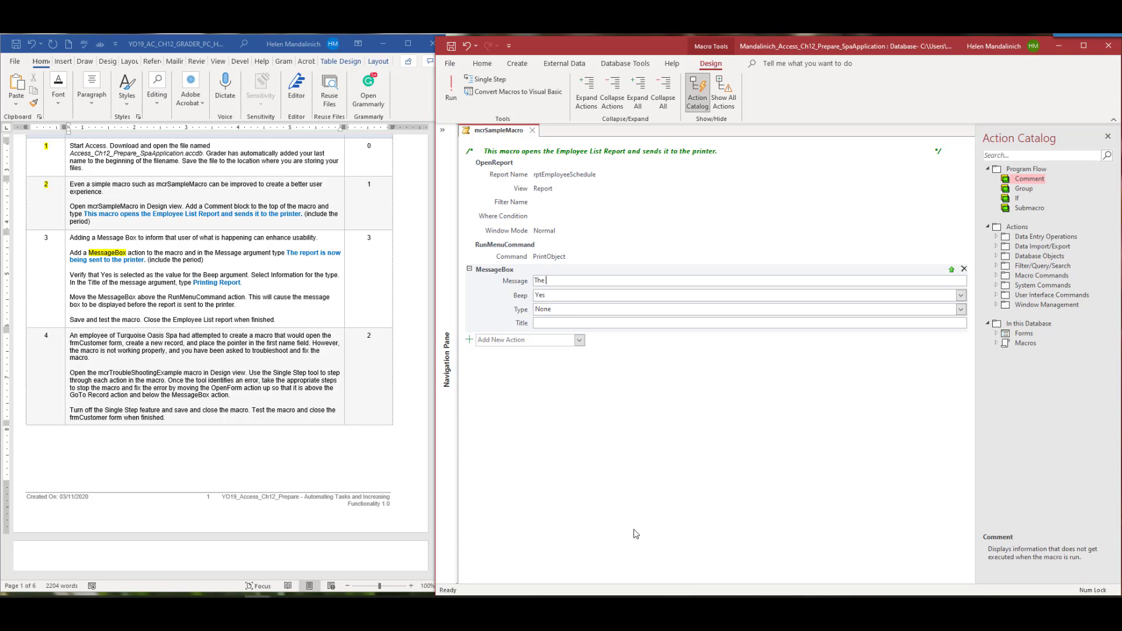
text(report is now being sent to the printer.)
Step: Keep the MessageBox type as None and set its title to "Printing Report"
click(559, 309)
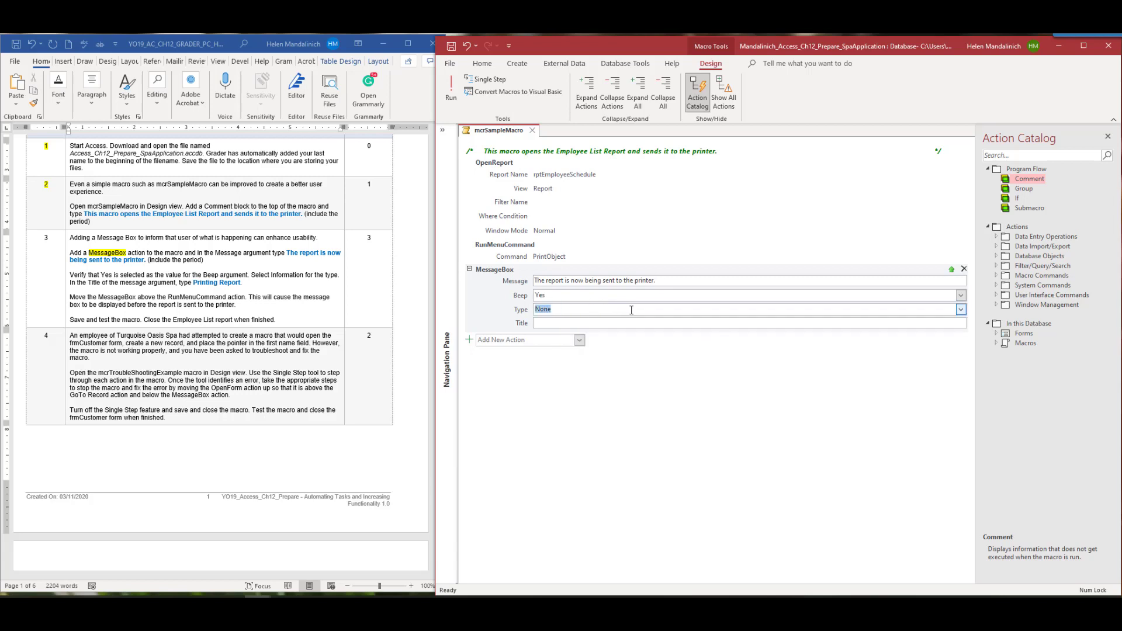
click(960, 309)
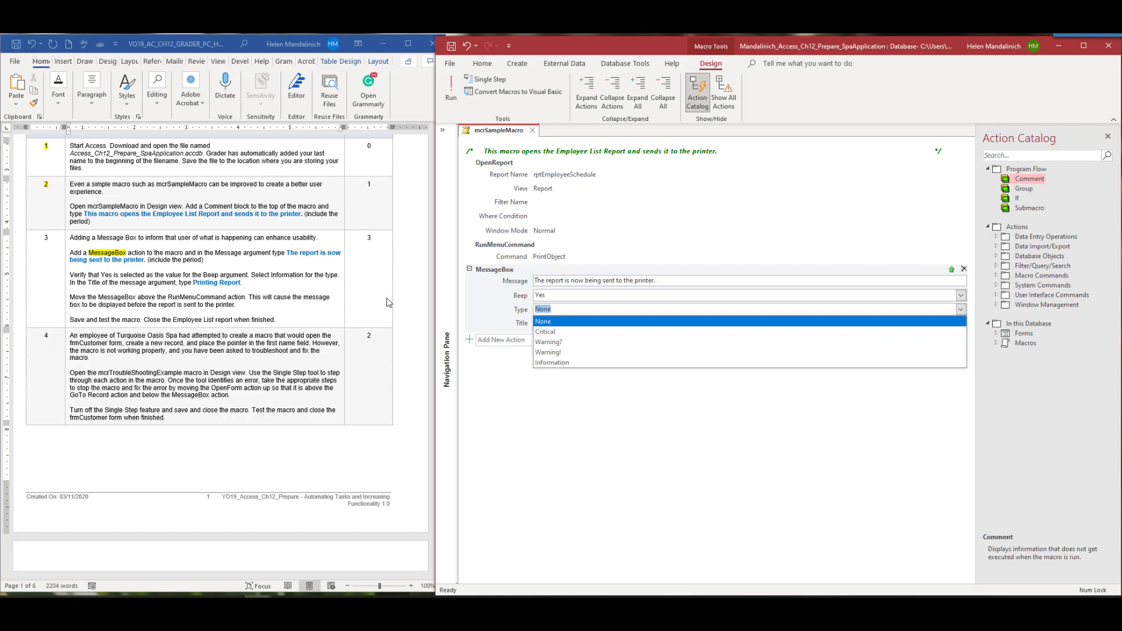
click(592, 325)
click(608, 323)
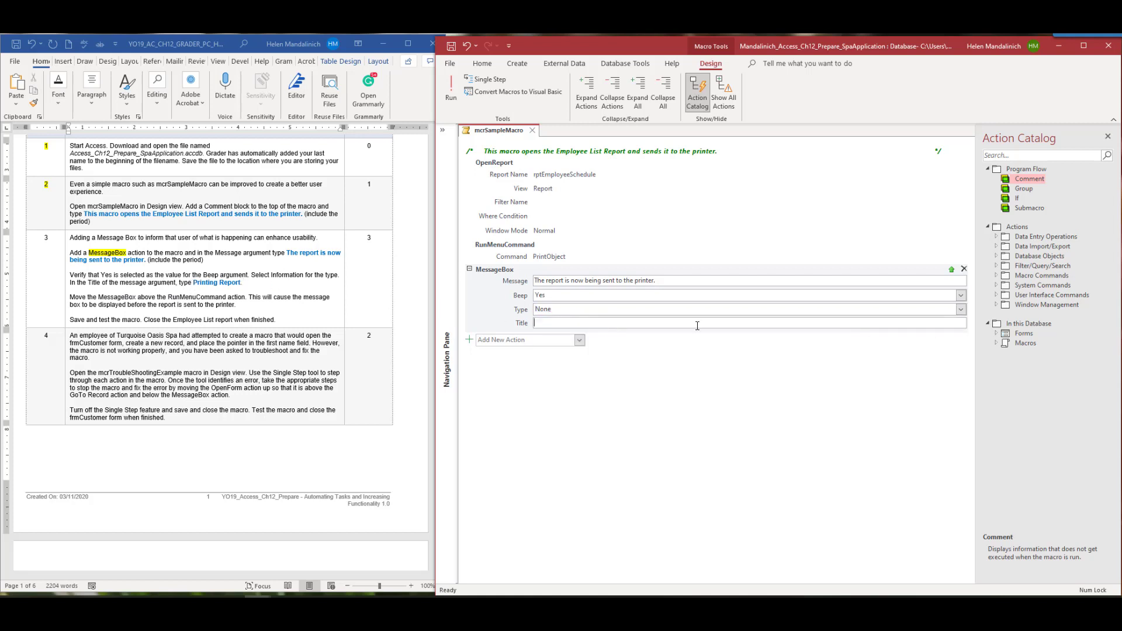
text(Printing Report)
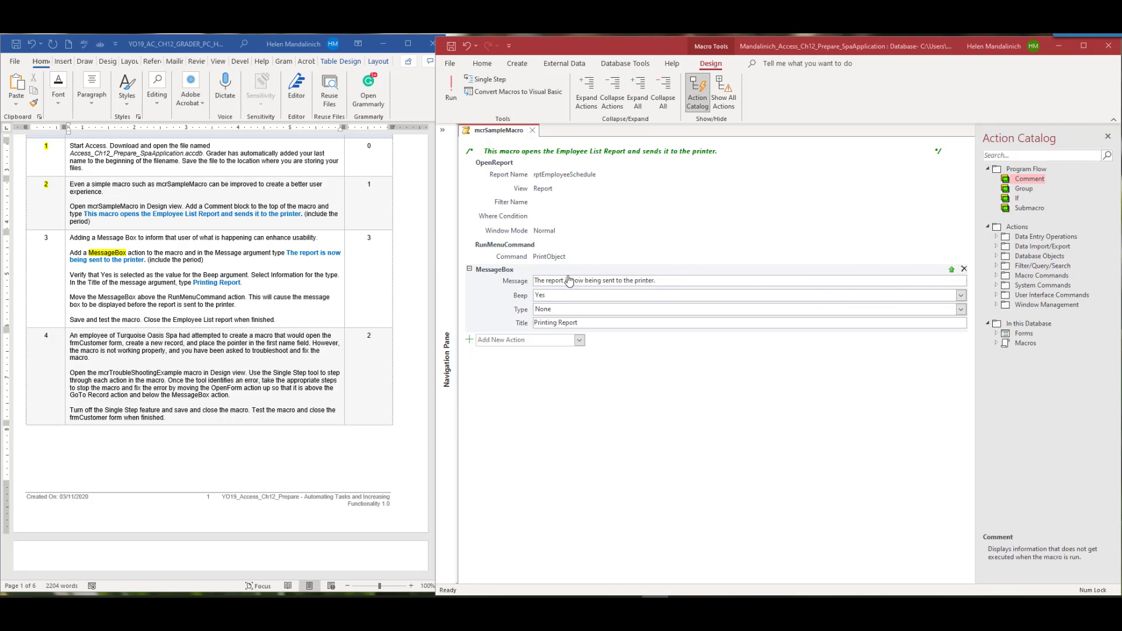
Step: Move the MessageBox action above RunMenuCommand, saving and closing mcrSampleMacro with that order
click(950, 270)
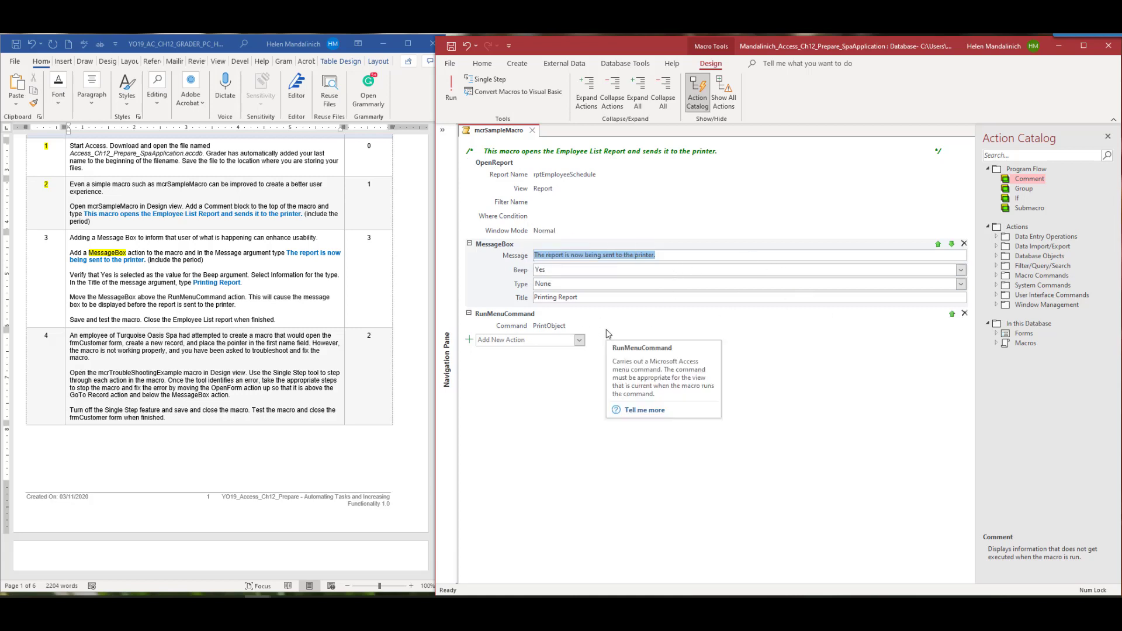
click(451, 51)
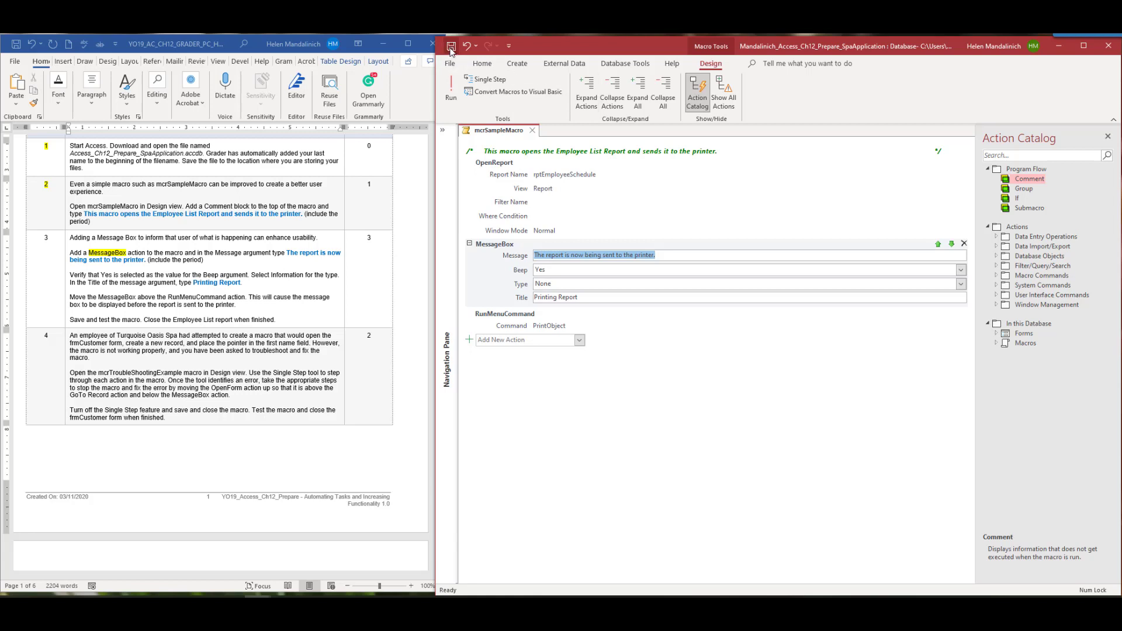
click(534, 131)
Step: Switch to the Word instructions and highlight the step number 3 in yellow
click(38, 224)
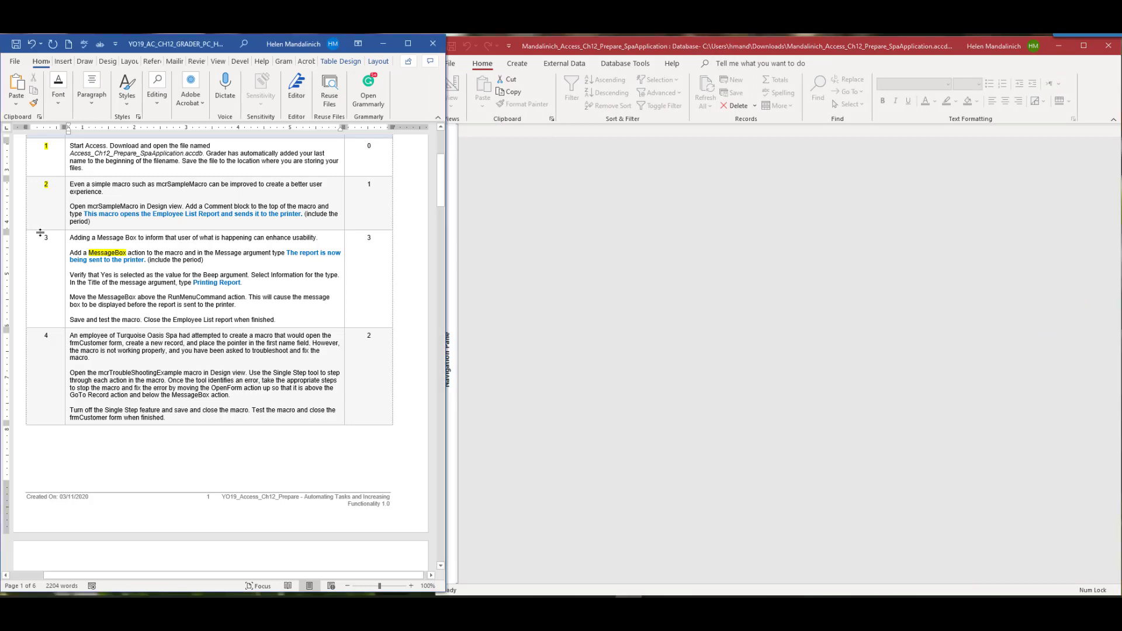
double_click(46, 238)
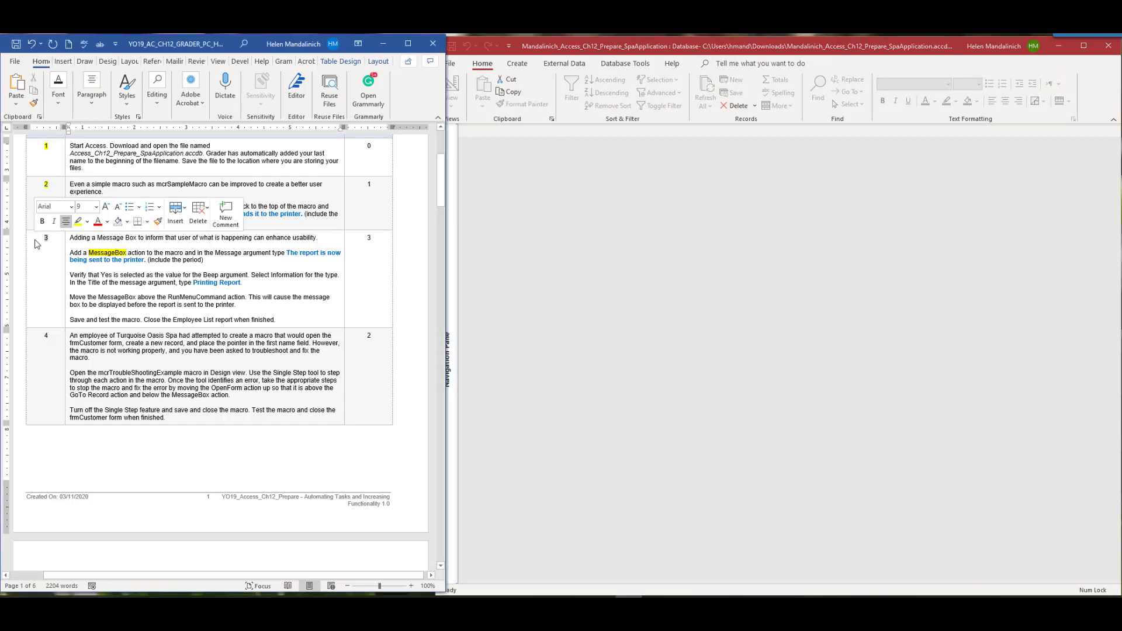
click(165, 299)
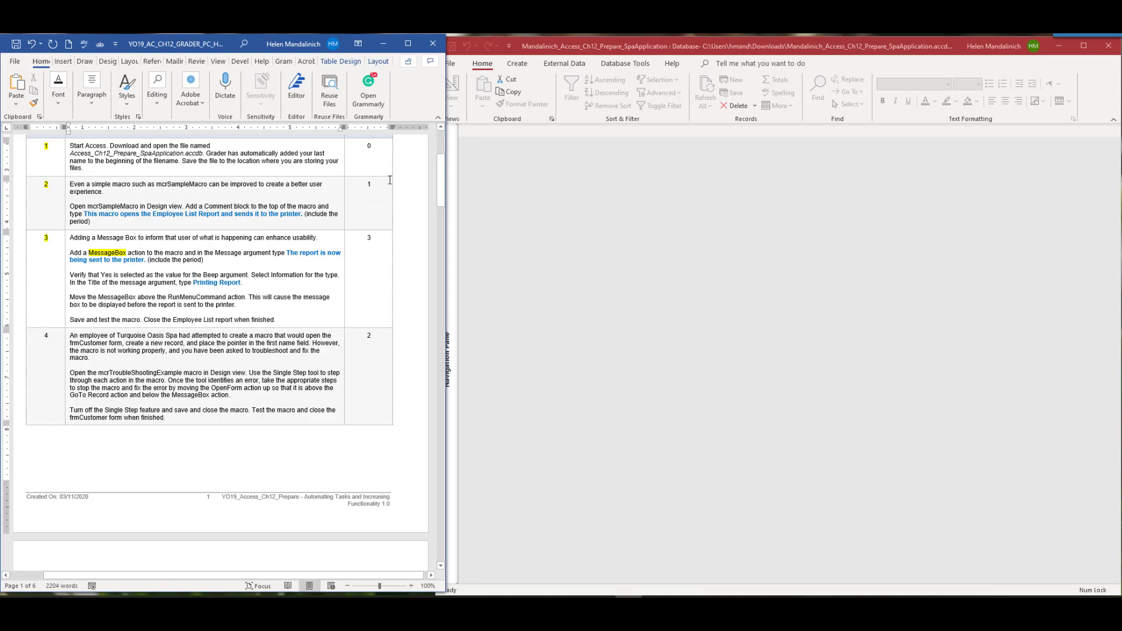
Step: In Access, reopen mcrSampleMacro in Design view and test-run it, dismissing its message, cancelling the print and closing the report
click(451, 363)
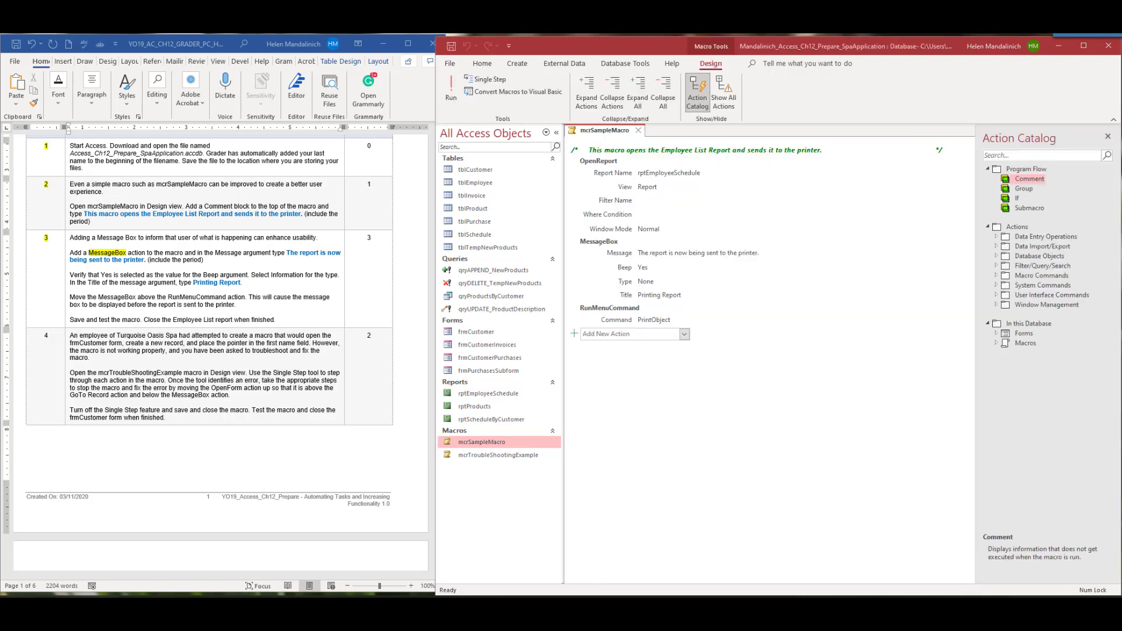
click(451, 91)
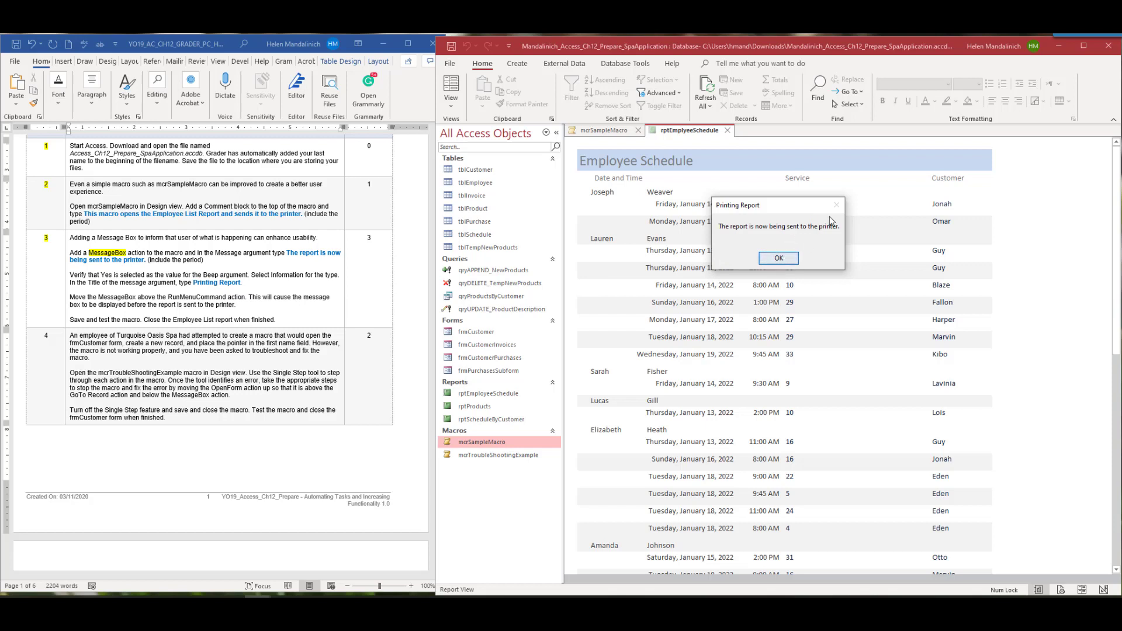
click(779, 258)
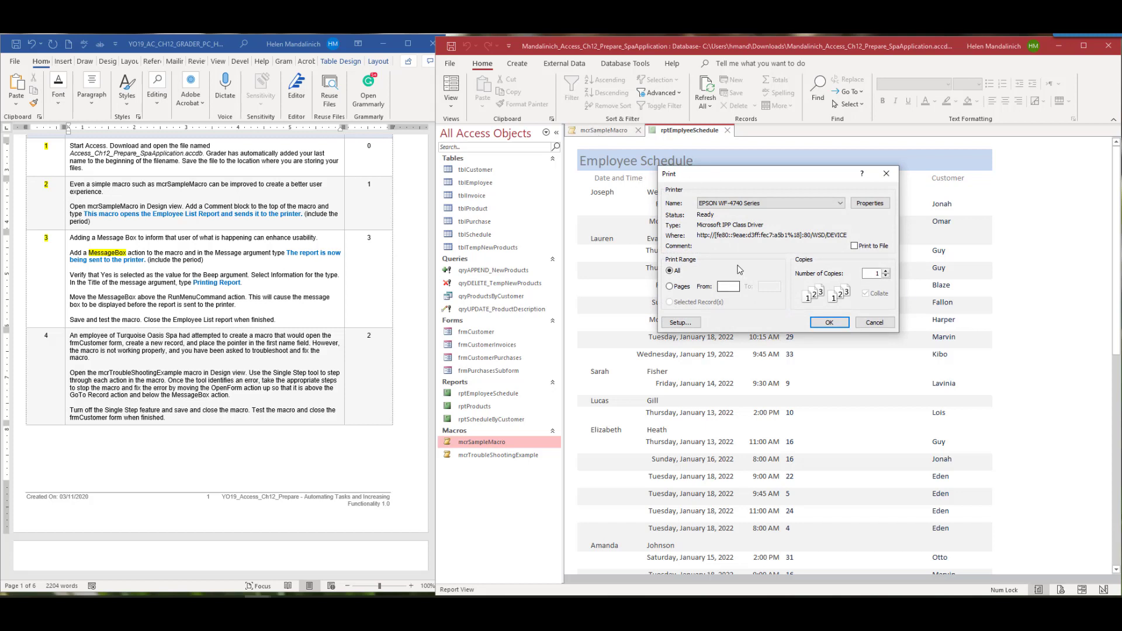
click(875, 323)
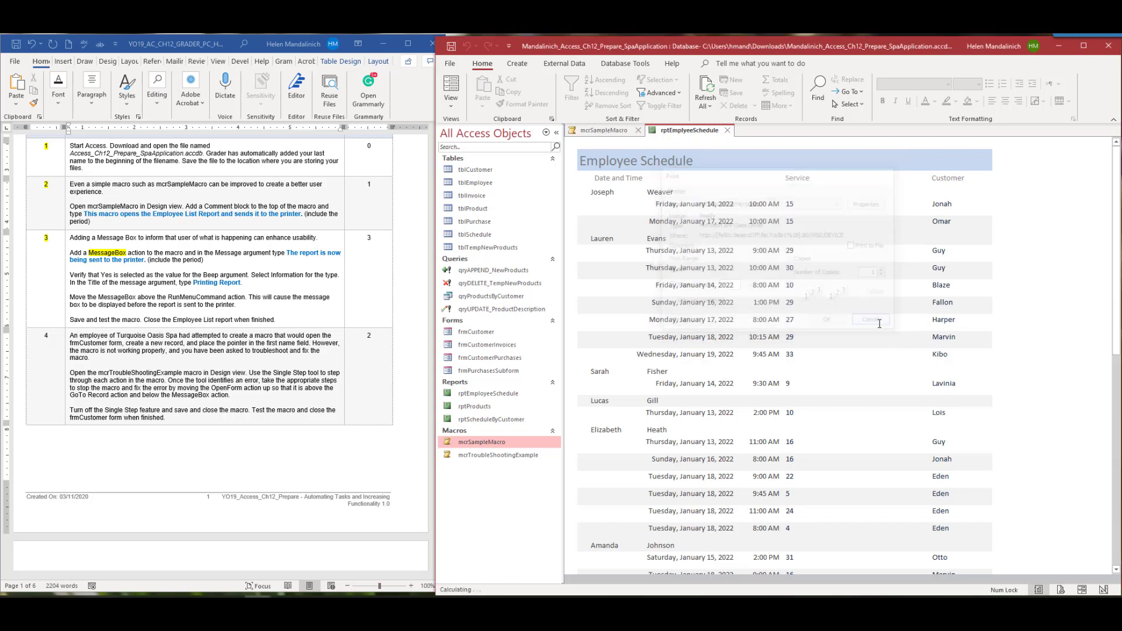
click(728, 131)
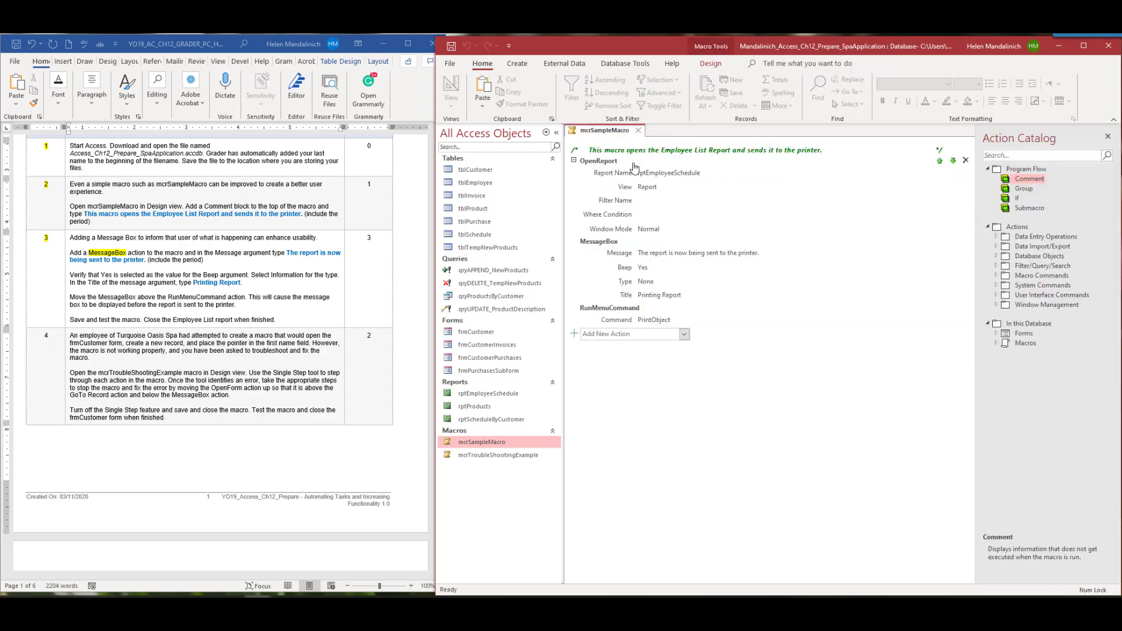
Step: Review the actions in mcrSampleMacro and close the macro
click(621, 237)
click(606, 324)
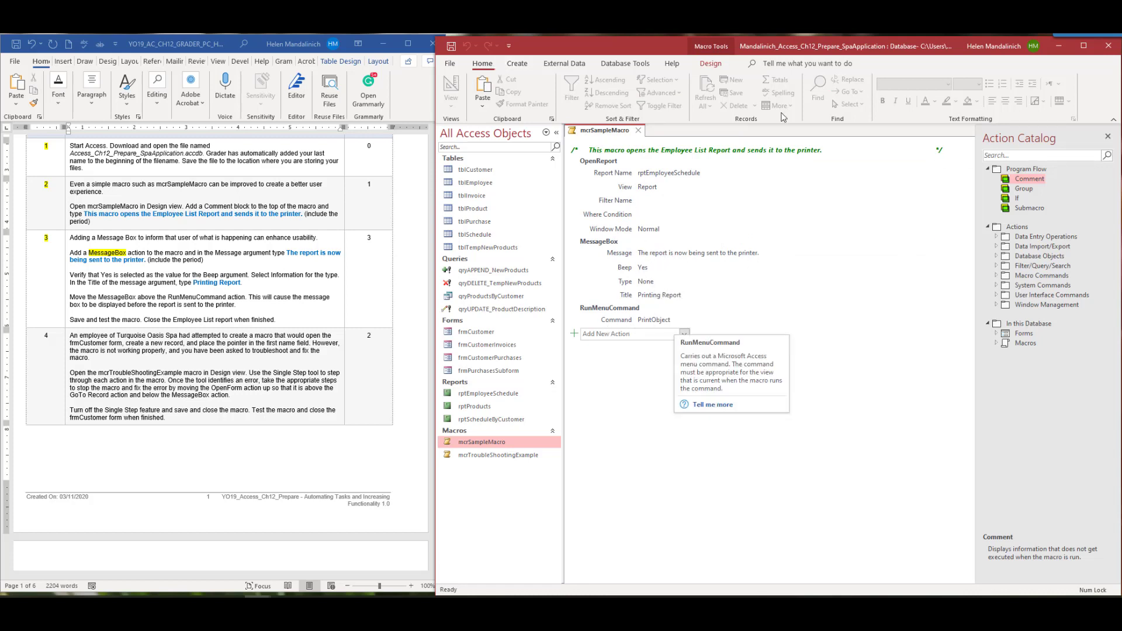
click(639, 132)
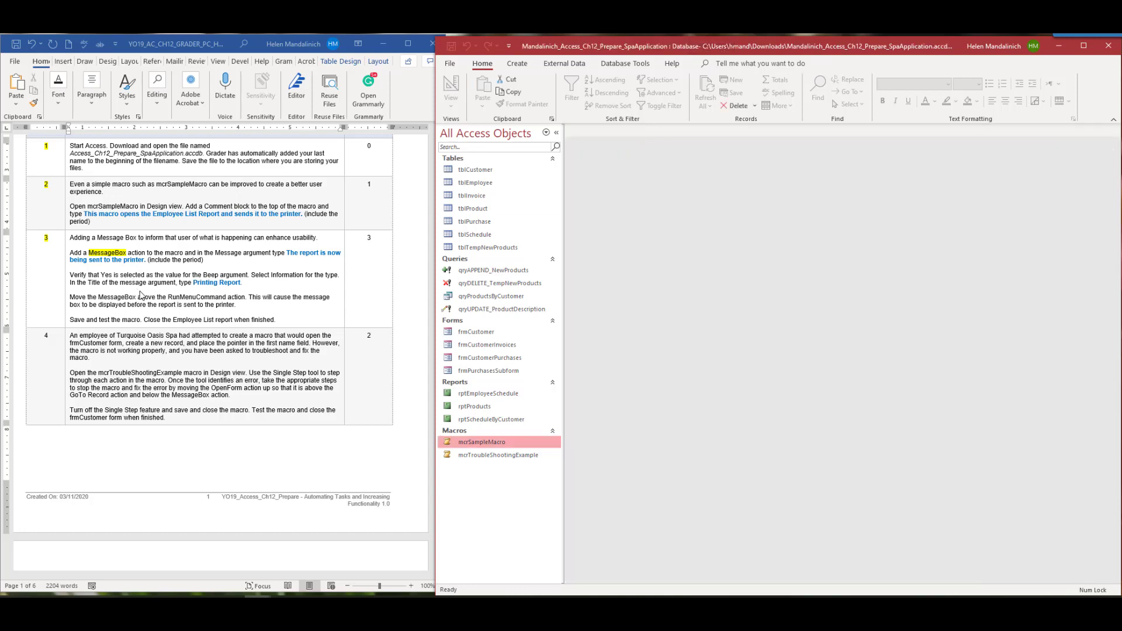
scroll(141, 289, down, 3)
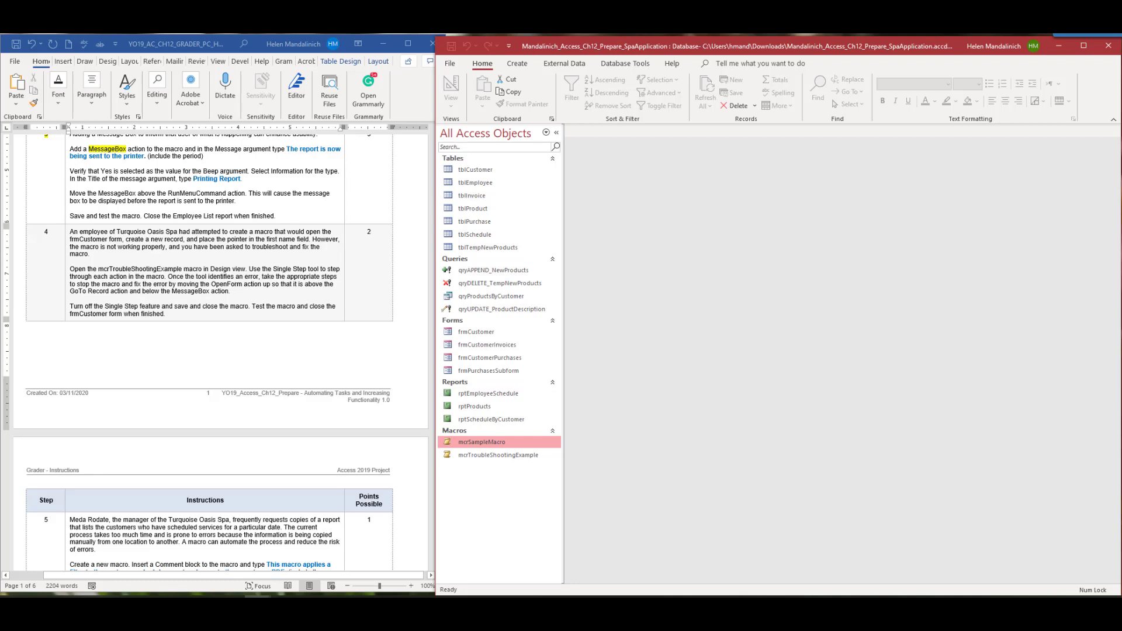
Step: Read step 4 in the Word instructions and open mcrTroubleShootingExample in Design view in Access, collapsing the Navigation Pane
click(140, 289)
scroll(140, 289, down, 1)
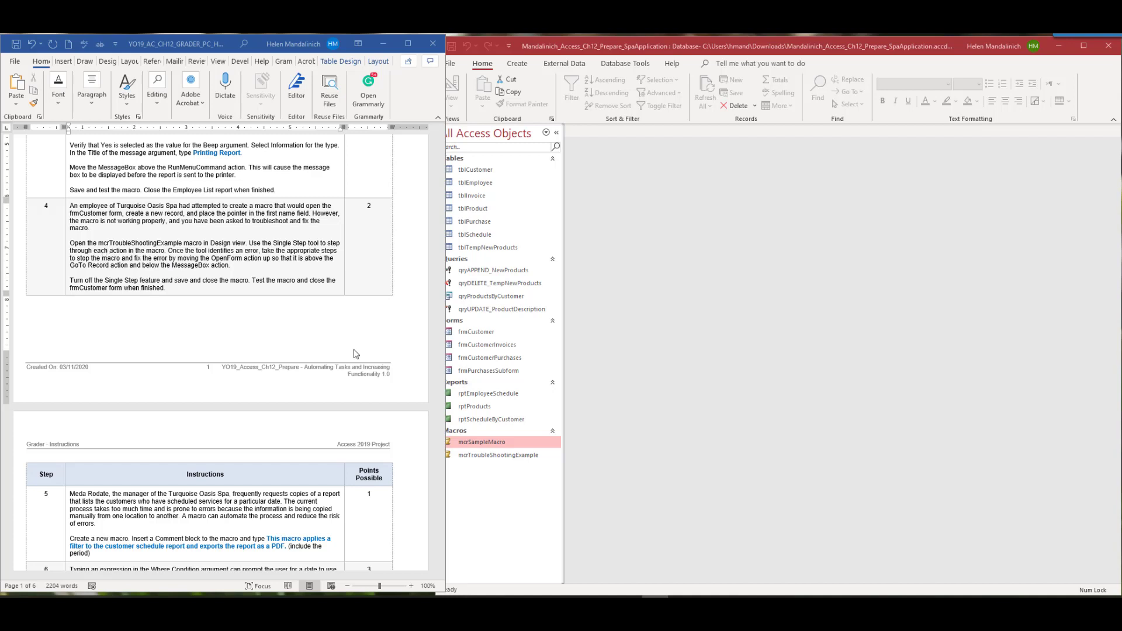
right_click(507, 457)
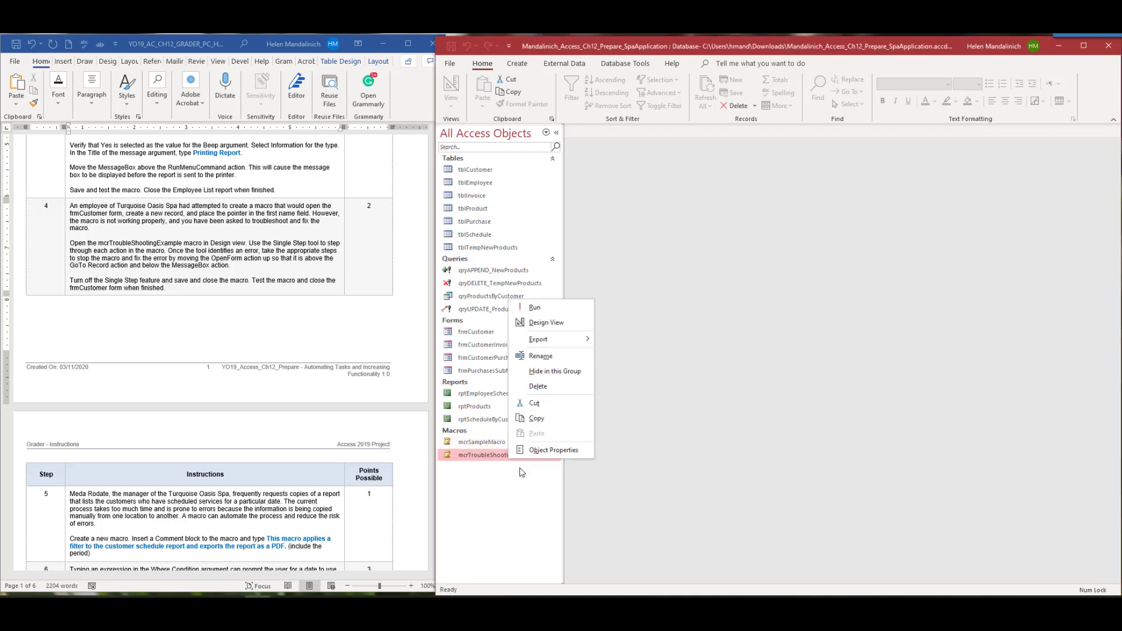
click(549, 322)
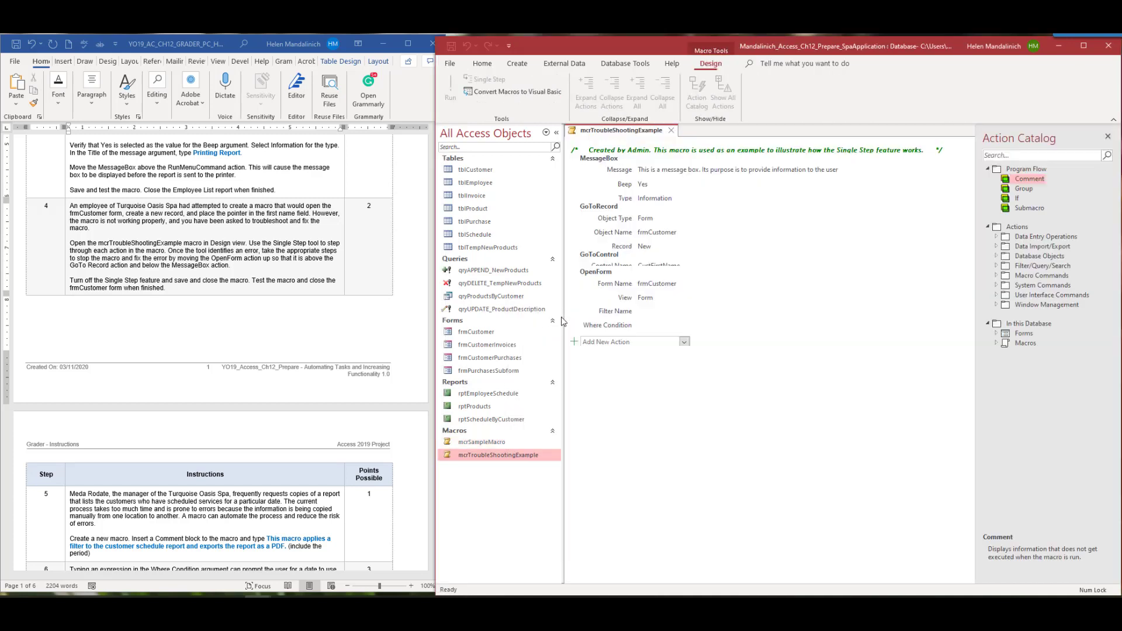
click(556, 133)
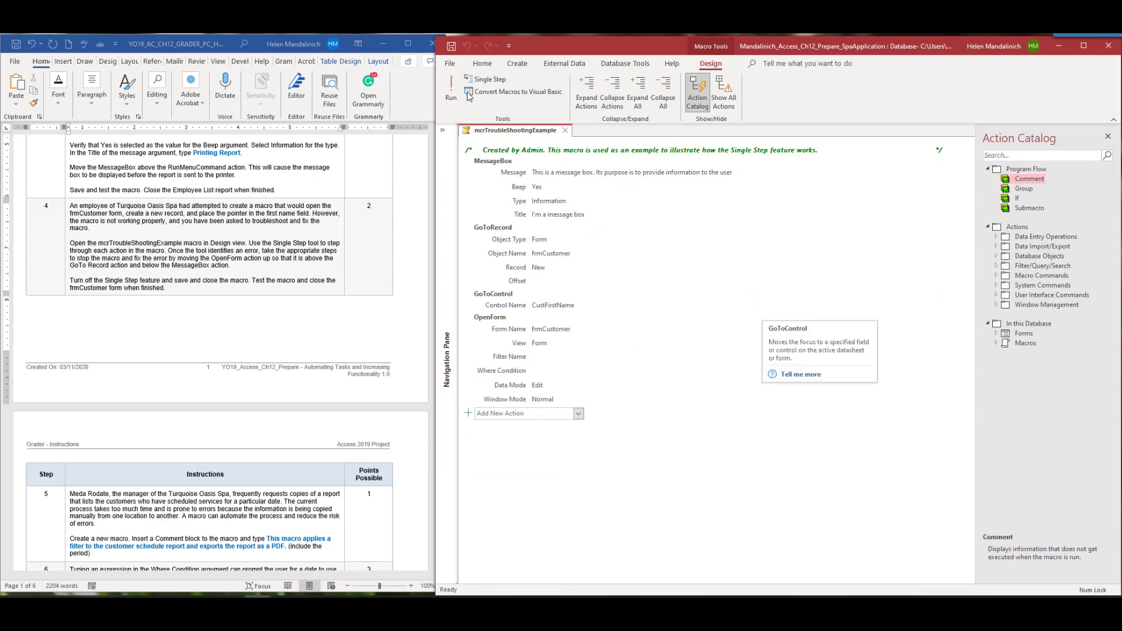
Step: Try a Single Step run of mcrTroubleShootingExample, saving it first, continuing the run at the MessageBox action and dismissing its message
click(485, 80)
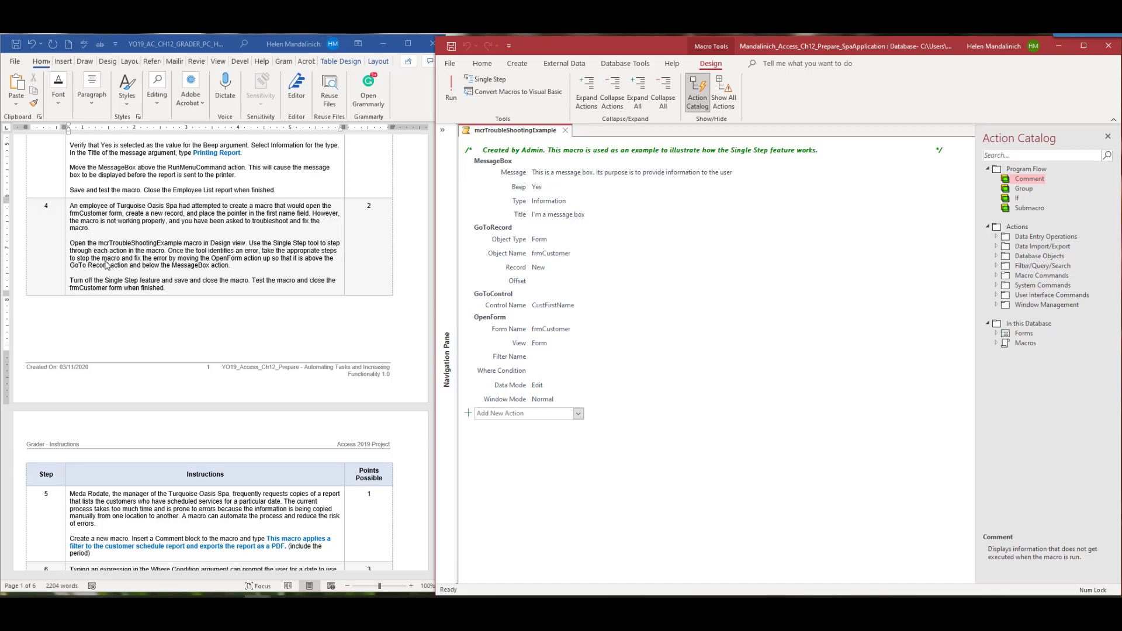
click(494, 82)
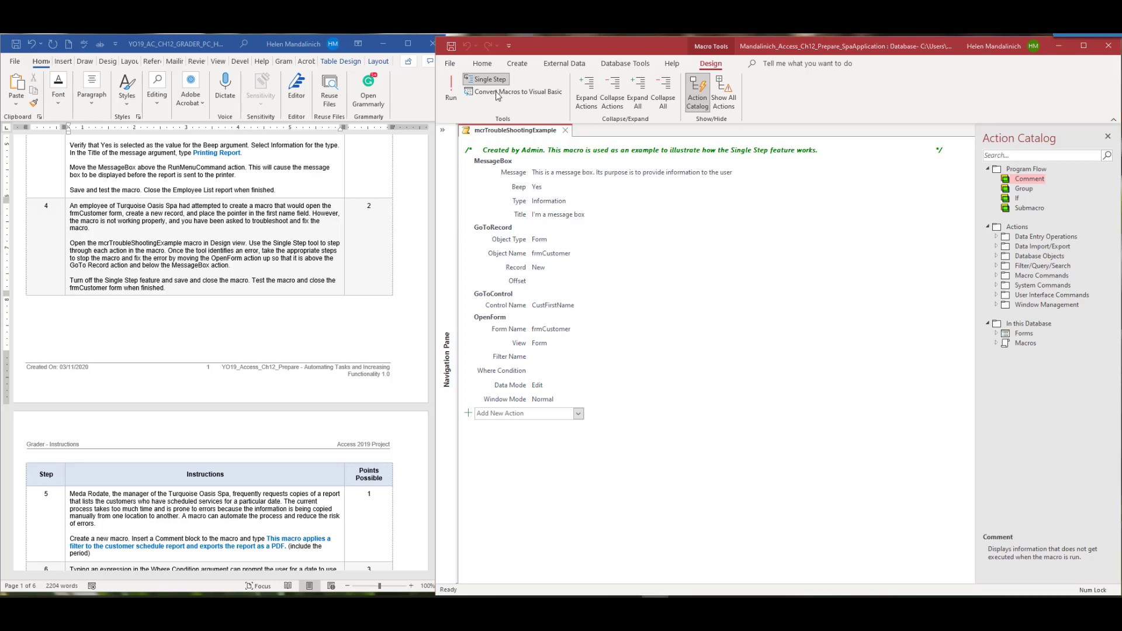
drag(611, 193, 615, 229)
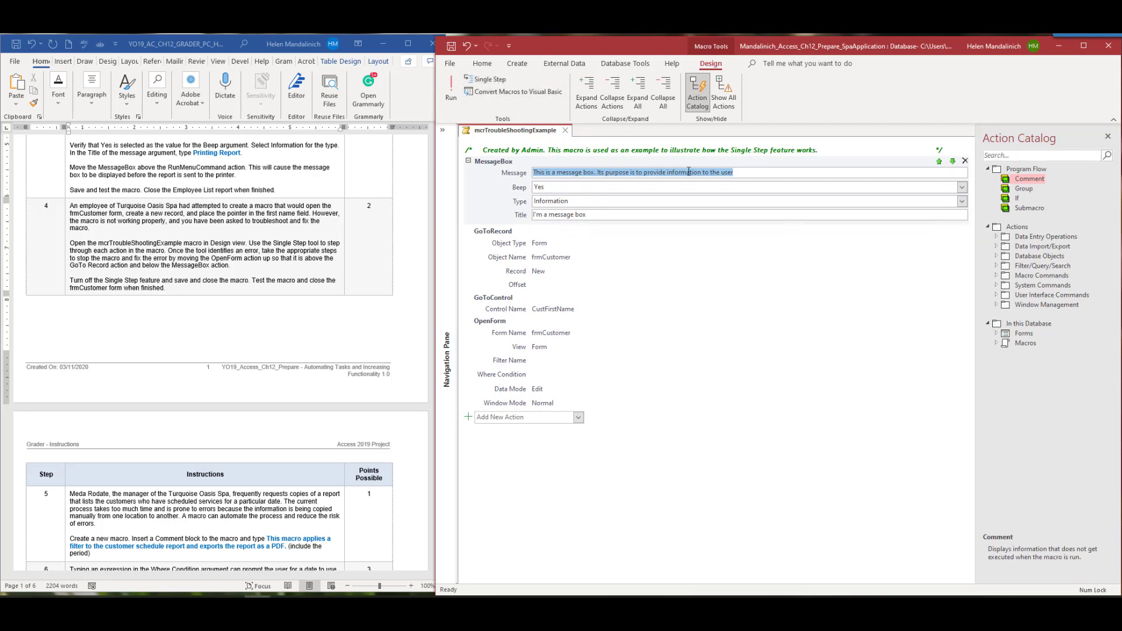
click(486, 80)
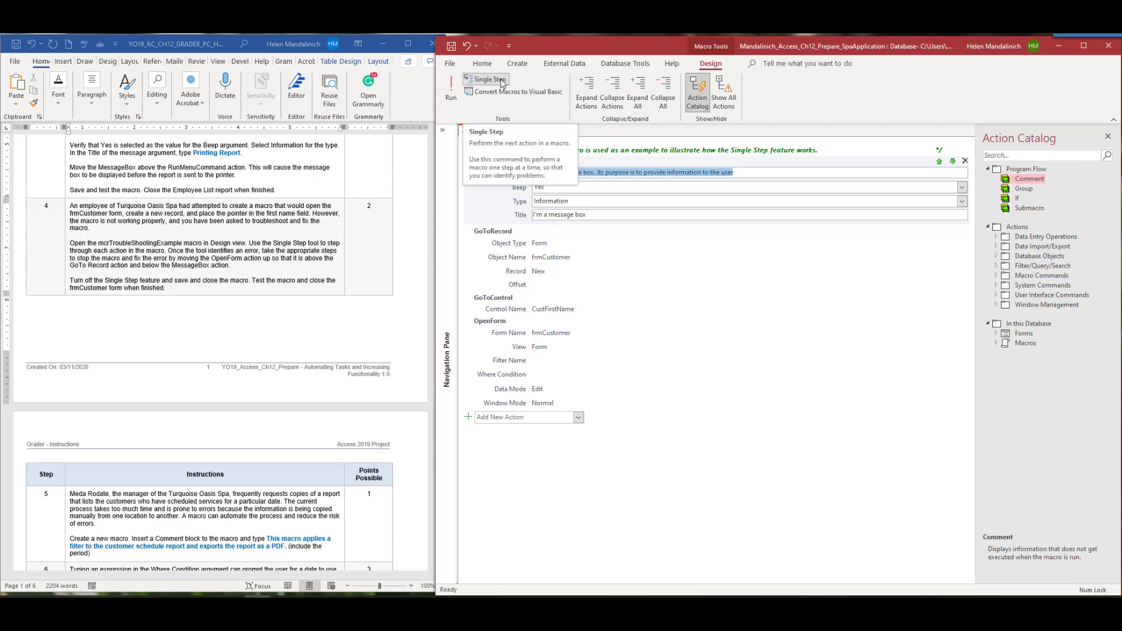
click(454, 88)
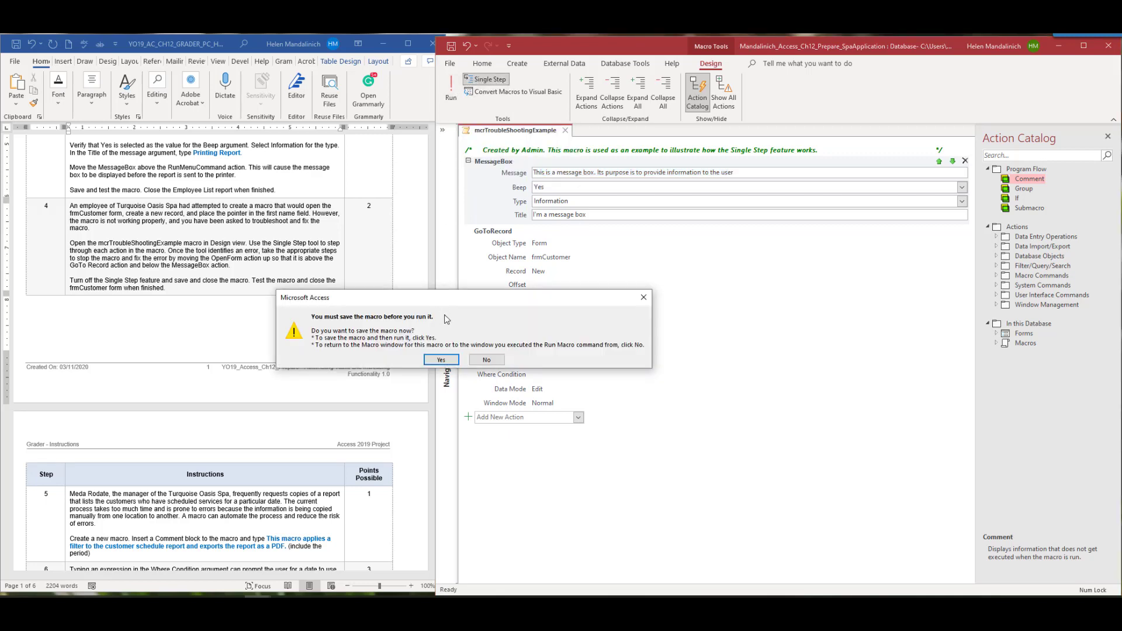
click(440, 359)
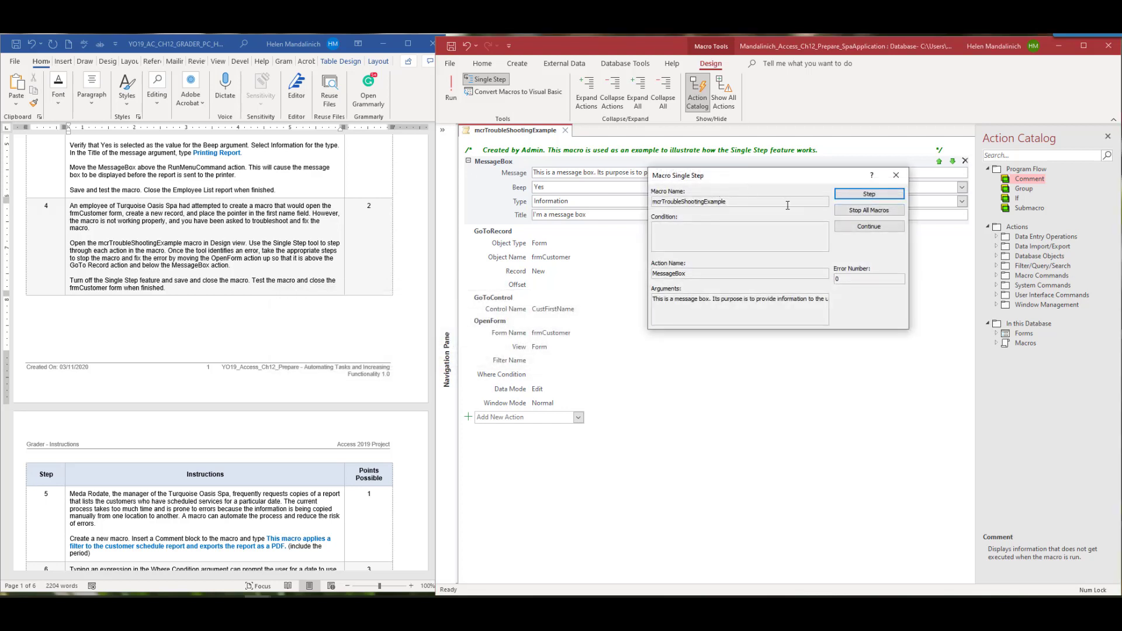
click(881, 227)
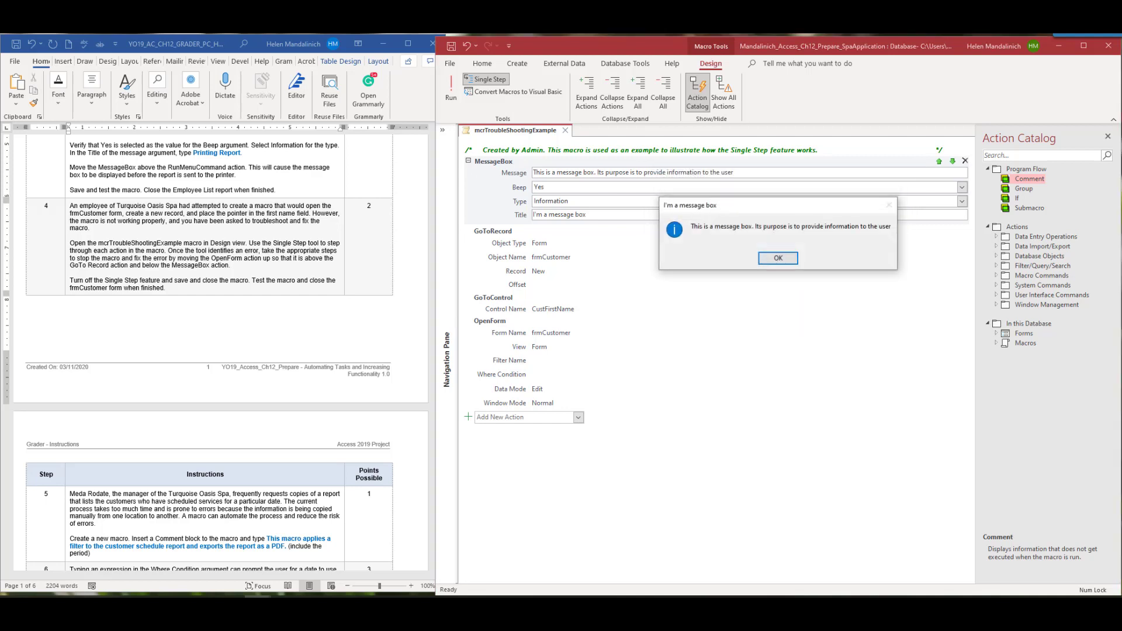
key(Return)
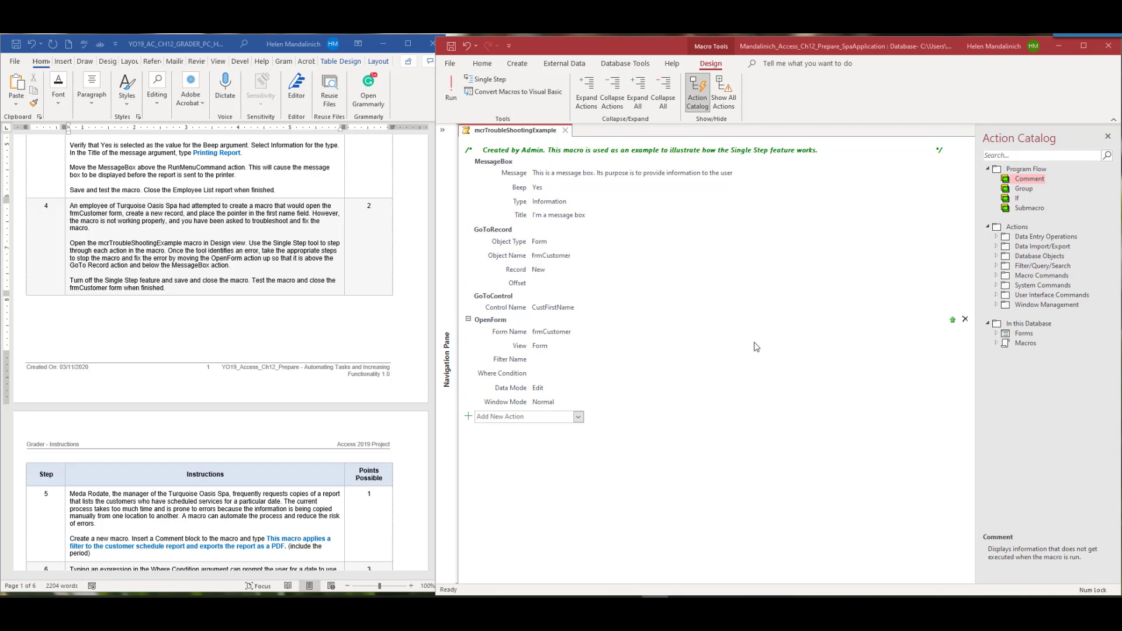
Step: Turn on Single Step and step mcrTroubleShootingExample through the MessageBox and GoToRecord actions, dismissing the messages and stopping all macros
click(488, 82)
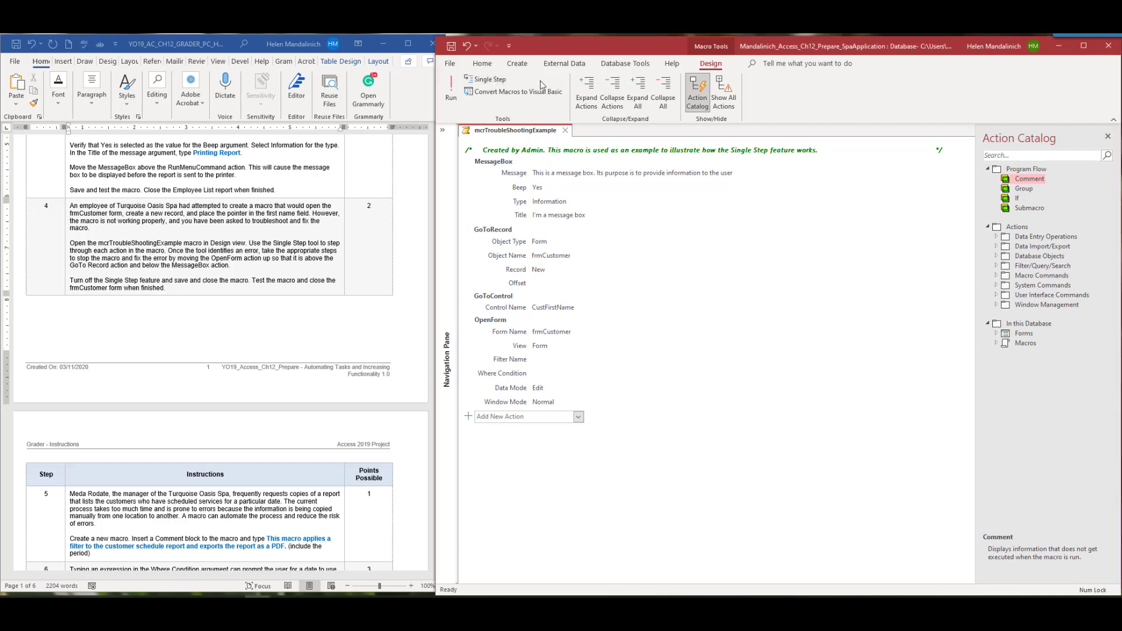
click(486, 79)
click(451, 92)
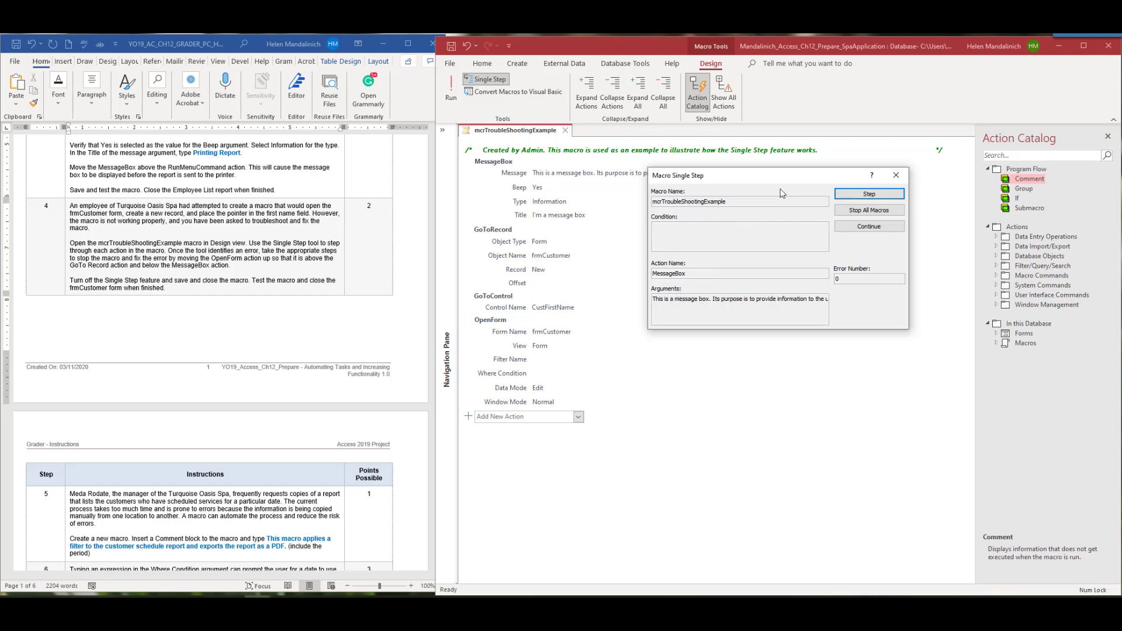
drag(791, 178, 801, 323)
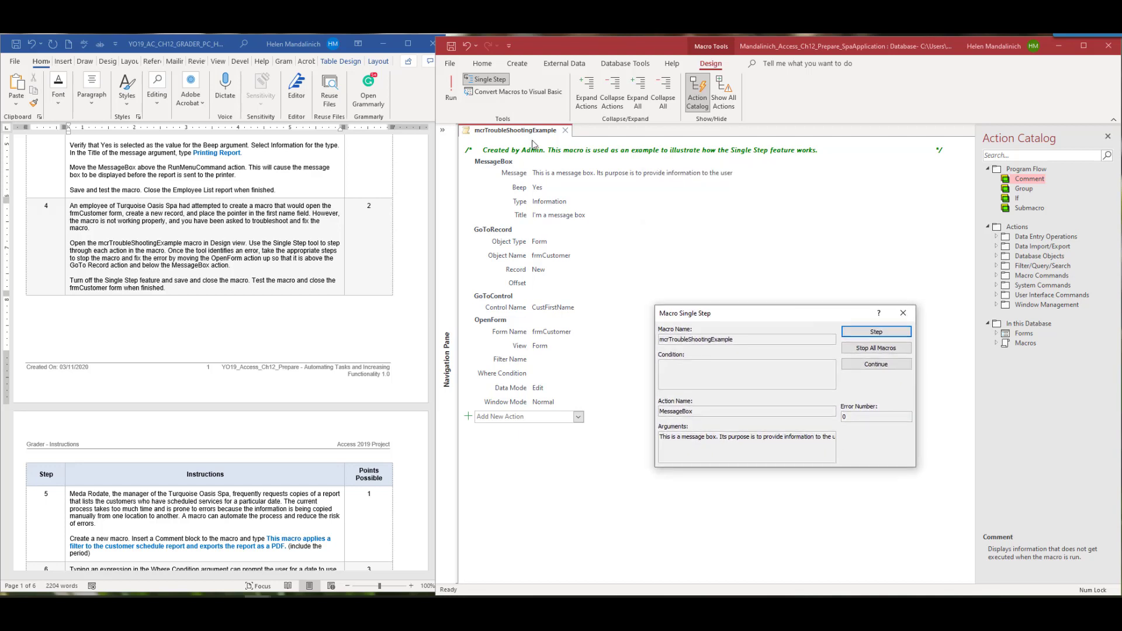
click(876, 331)
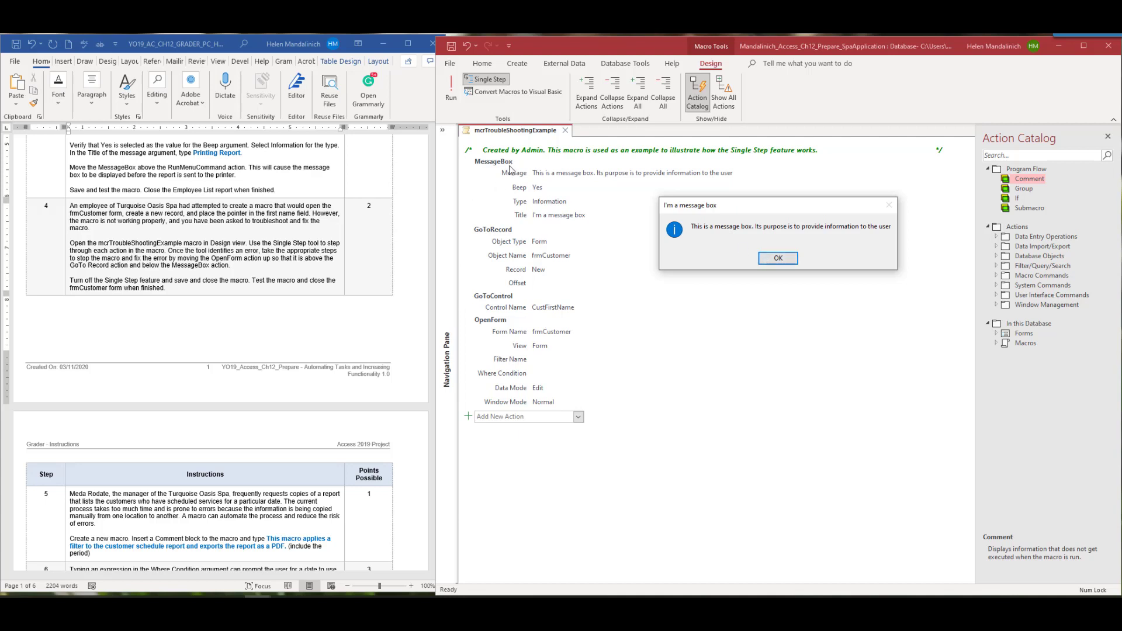
click(778, 258)
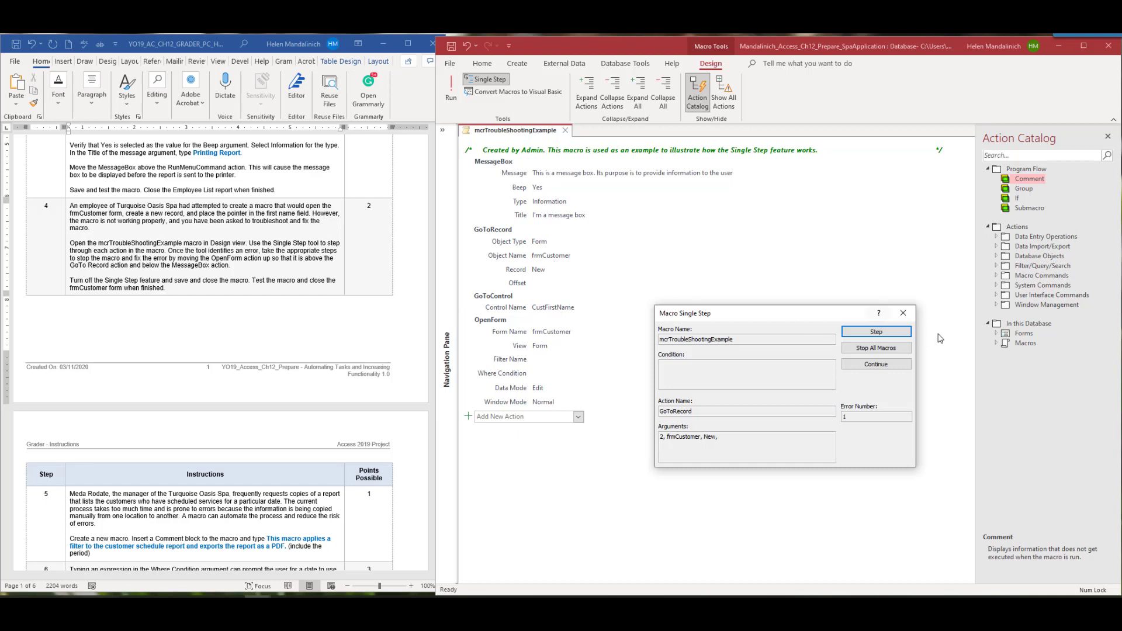
click(903, 335)
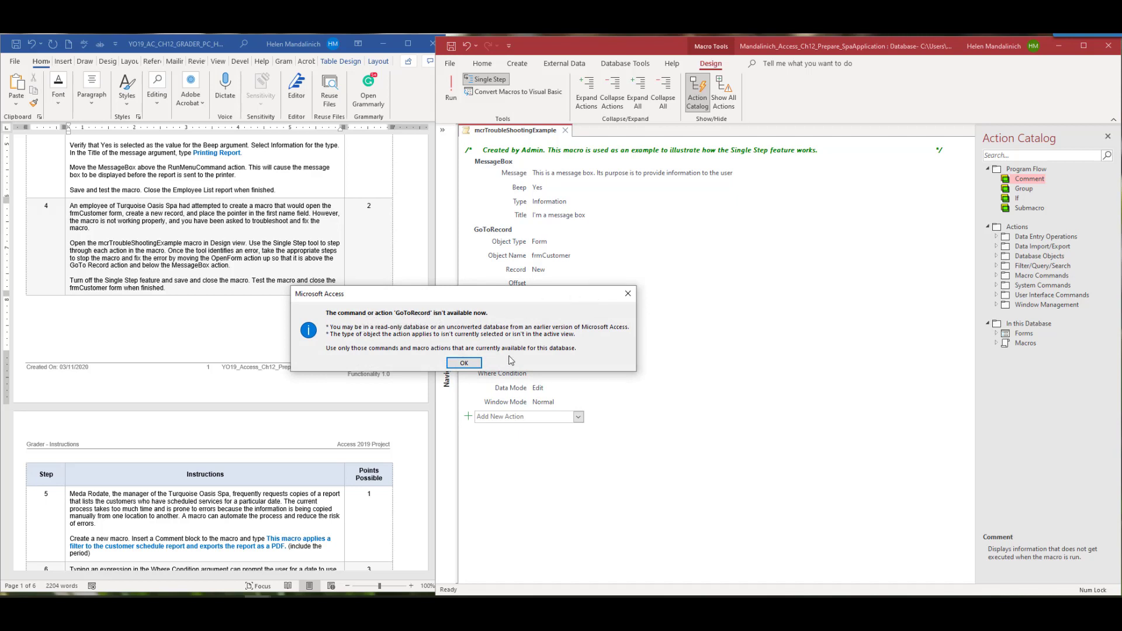
click(467, 363)
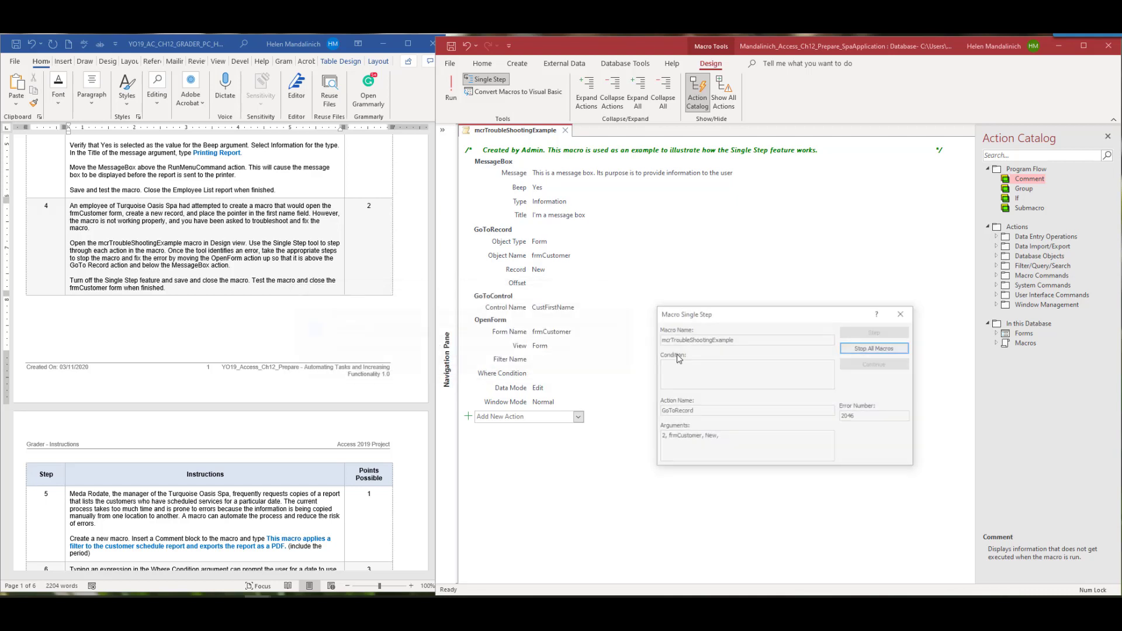
click(876, 348)
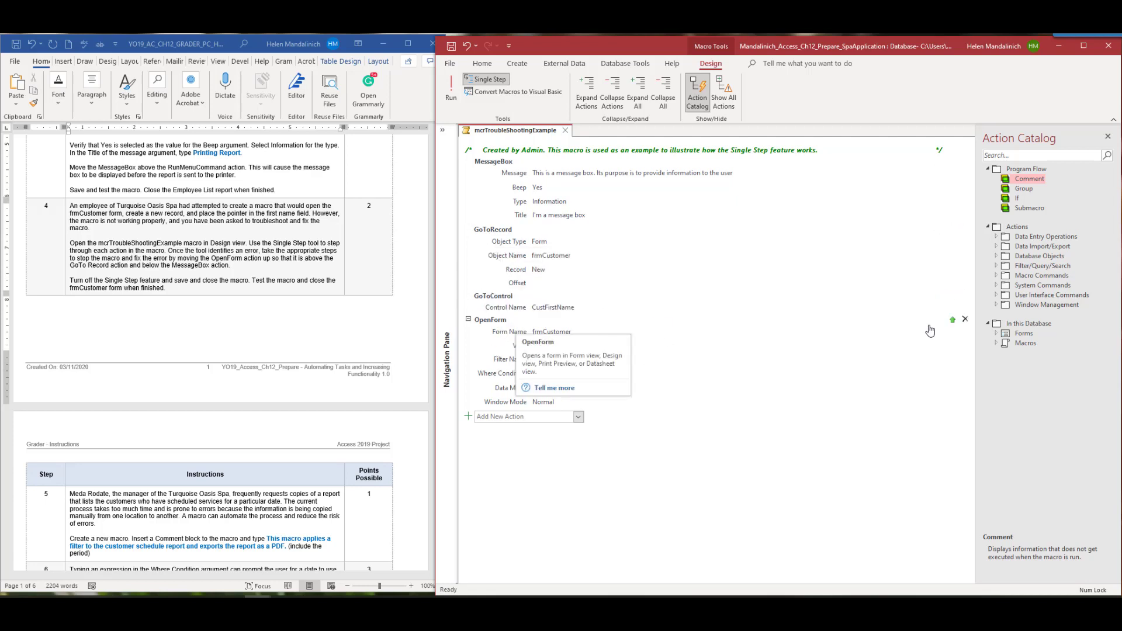
Step: Move the OpenForm action above GoToRecord and below MessageBox, checking the placement against the Word instructions
click(952, 320)
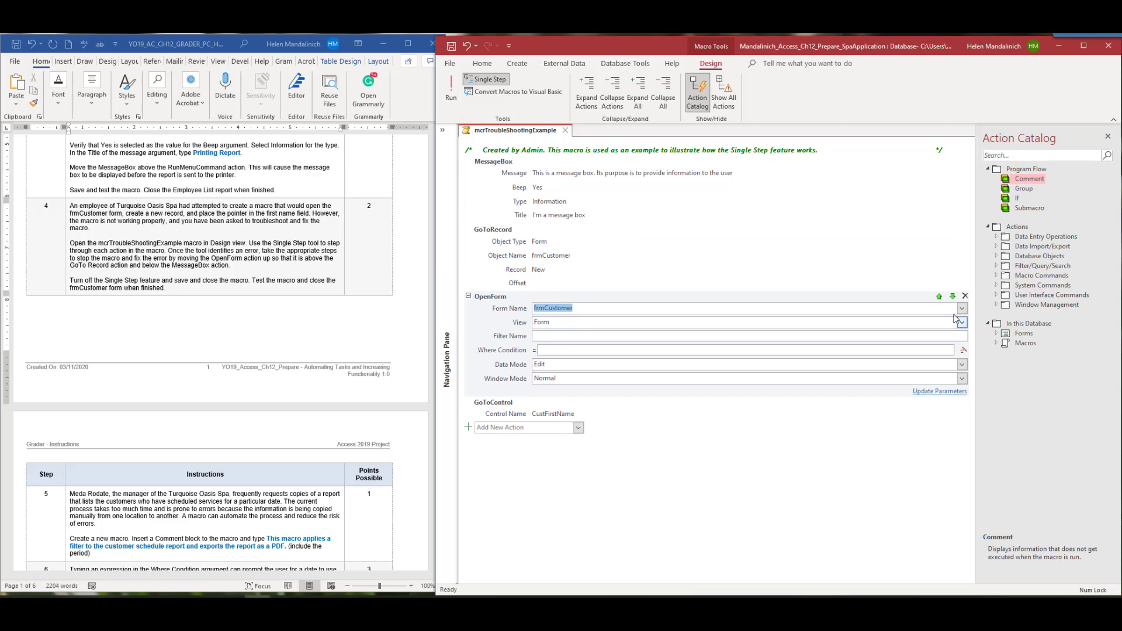
click(939, 296)
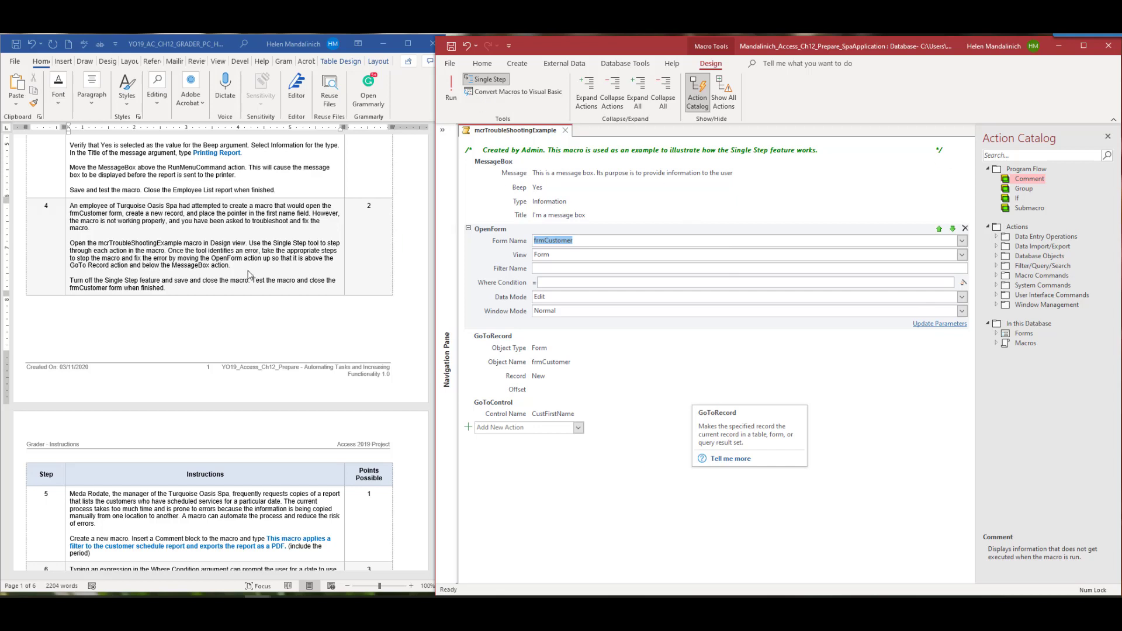
click(260, 254)
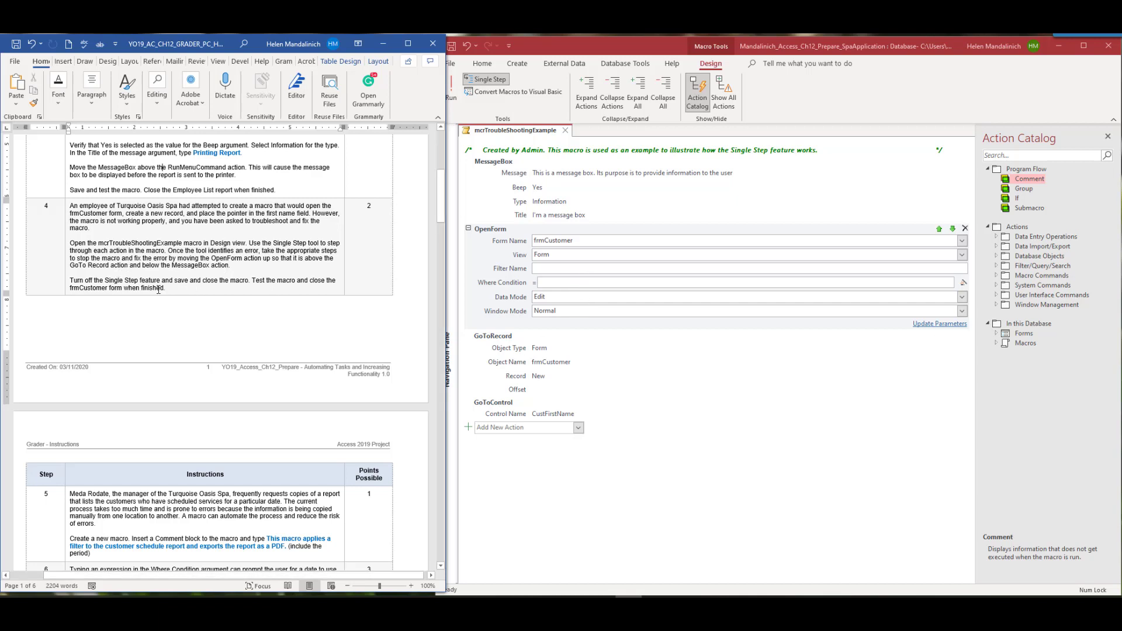
Step: Turn off Single Step in Access, then save and close mcrTroubleShootingExample
click(487, 78)
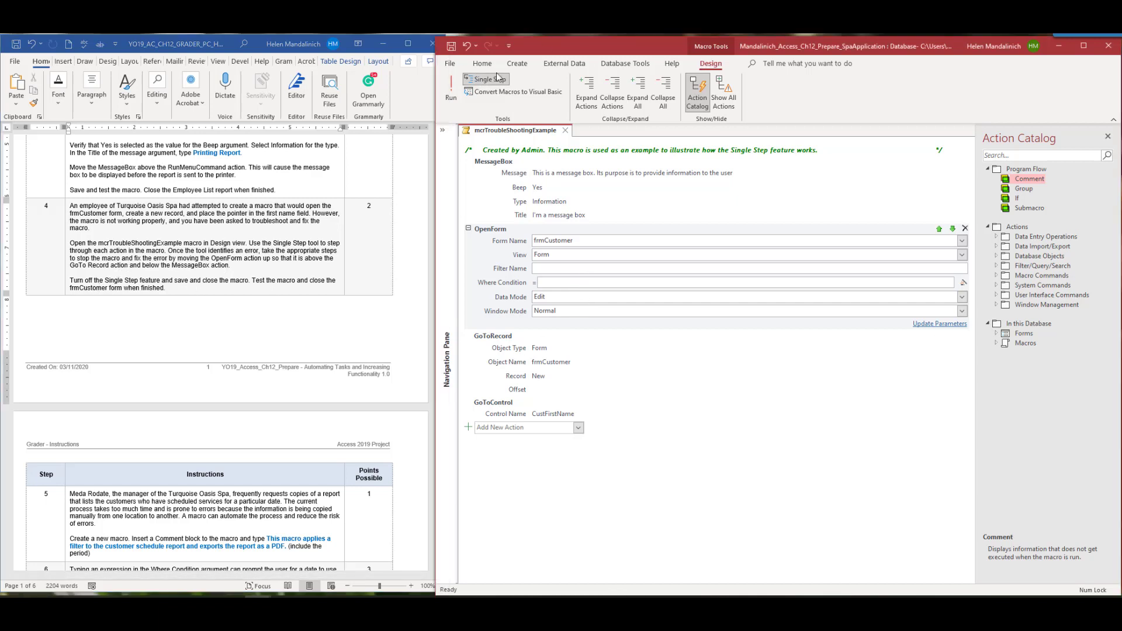
click(486, 79)
click(451, 47)
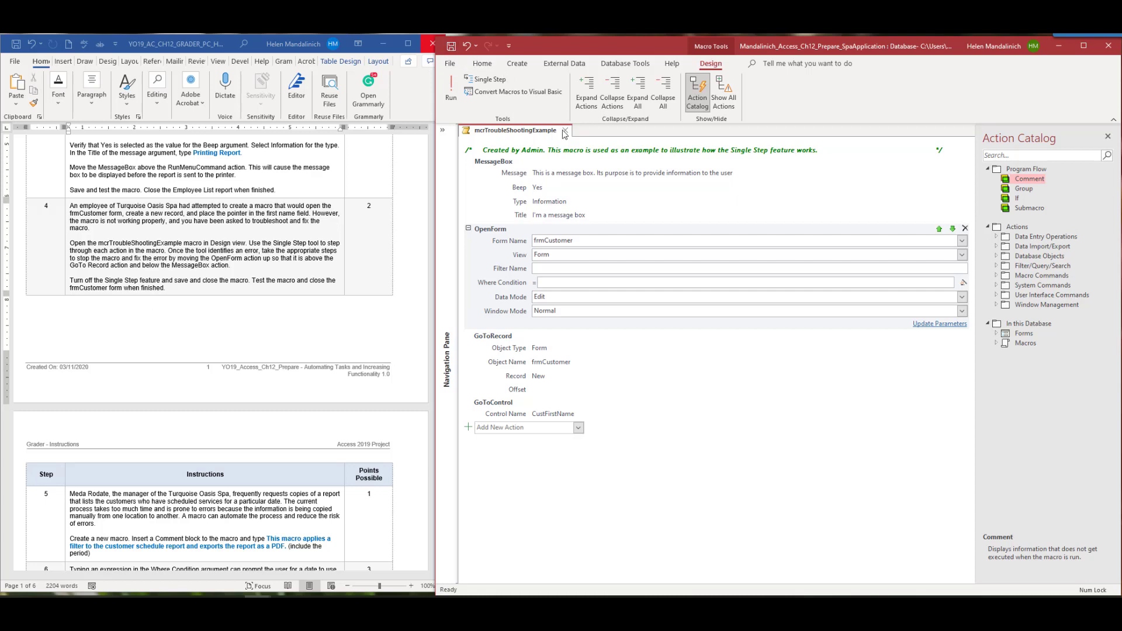
click(565, 131)
Step: Expand the Navigation Pane and test-run mcrTroubleShootingExample, dismissing its message and closing the frmCustomer form
click(442, 129)
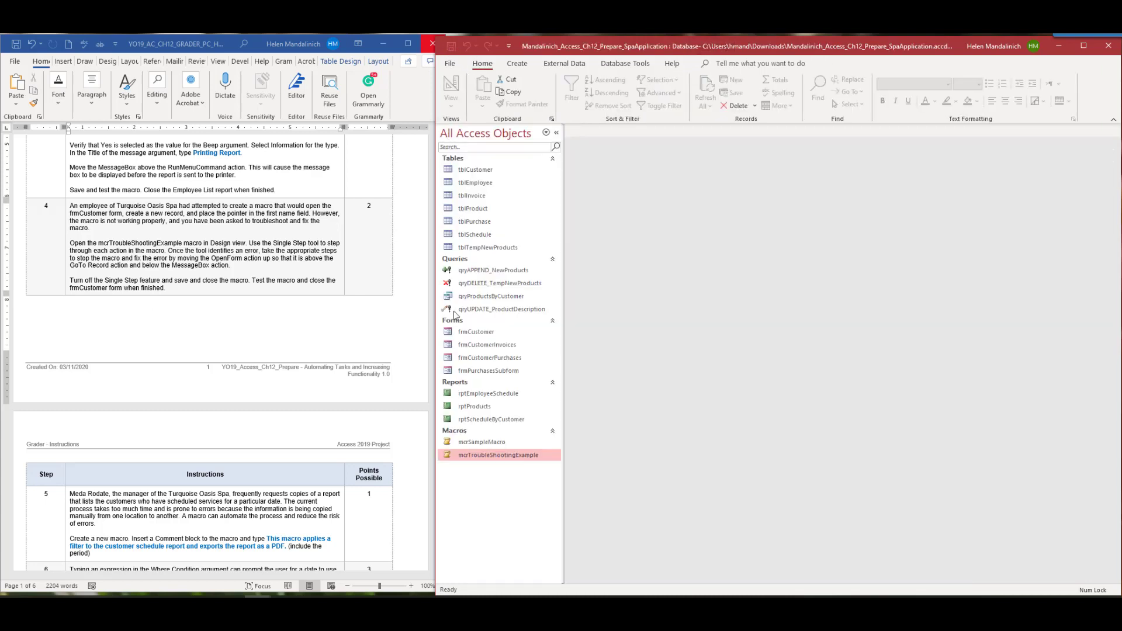
double_click(468, 454)
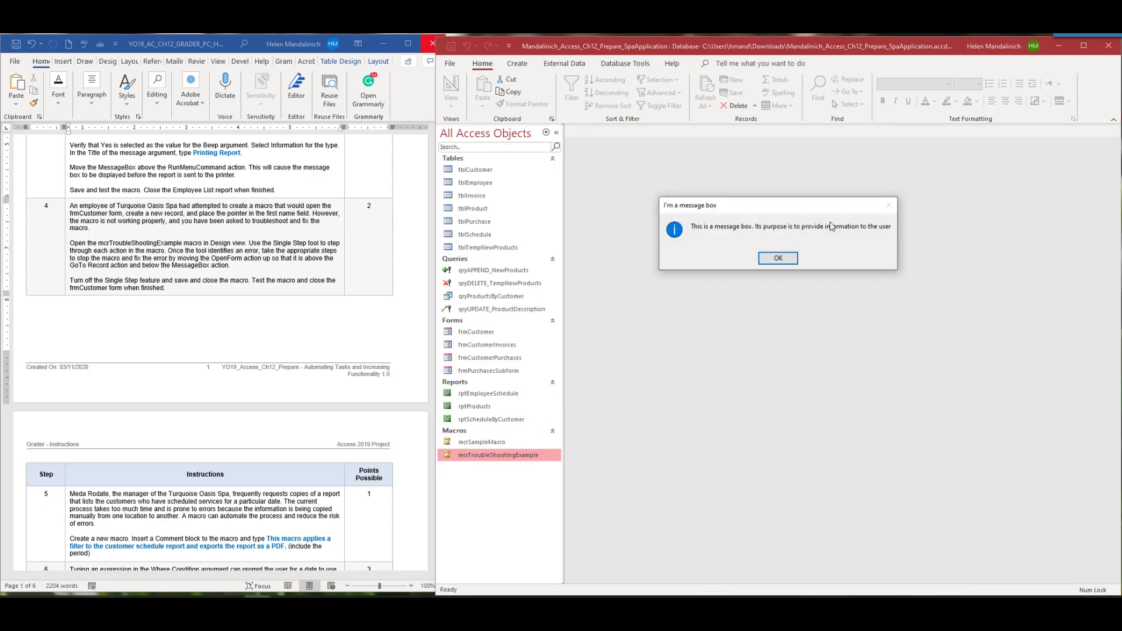
click(789, 258)
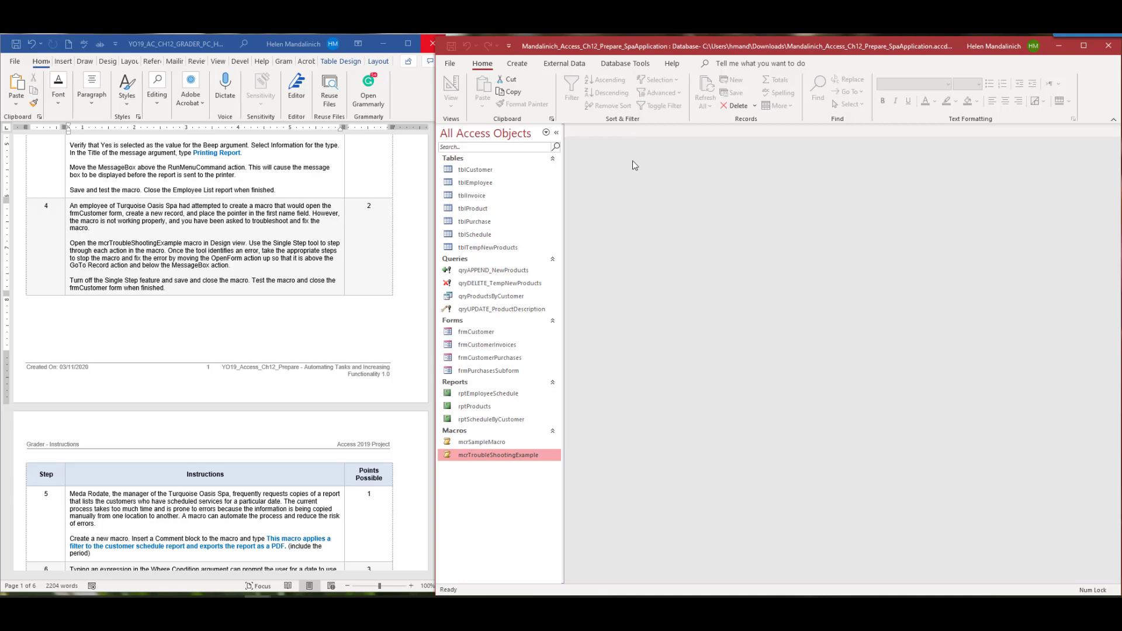
click(629, 133)
Step: Switch to the Word instructions, highlight the step number 4 in yellow and go on to the step 5 instructions
click(35, 216)
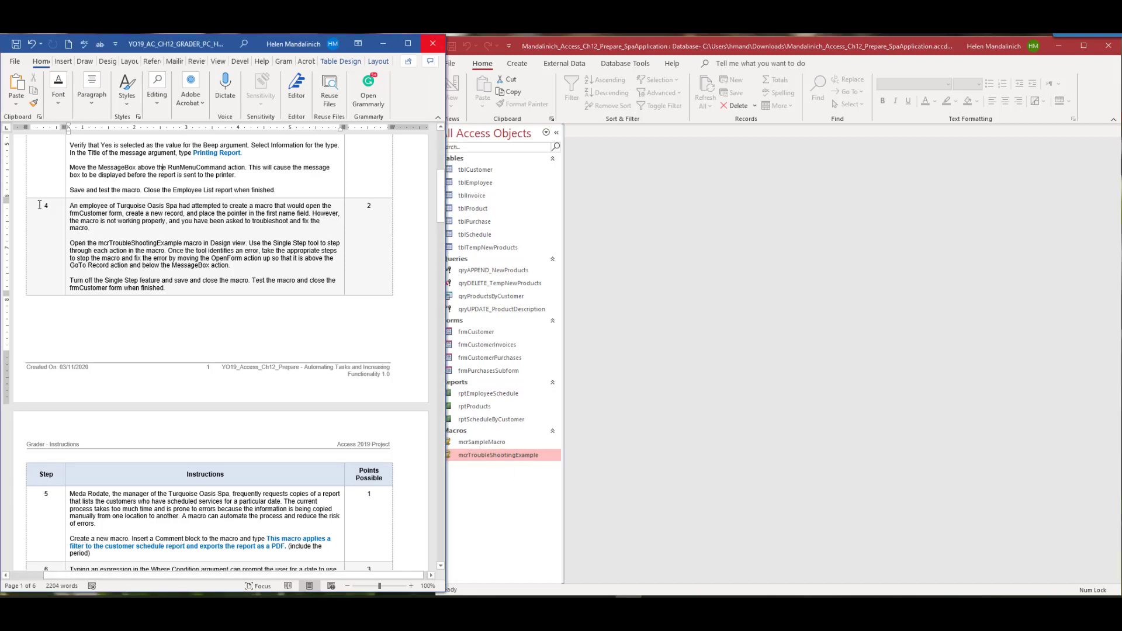
double_click(48, 204)
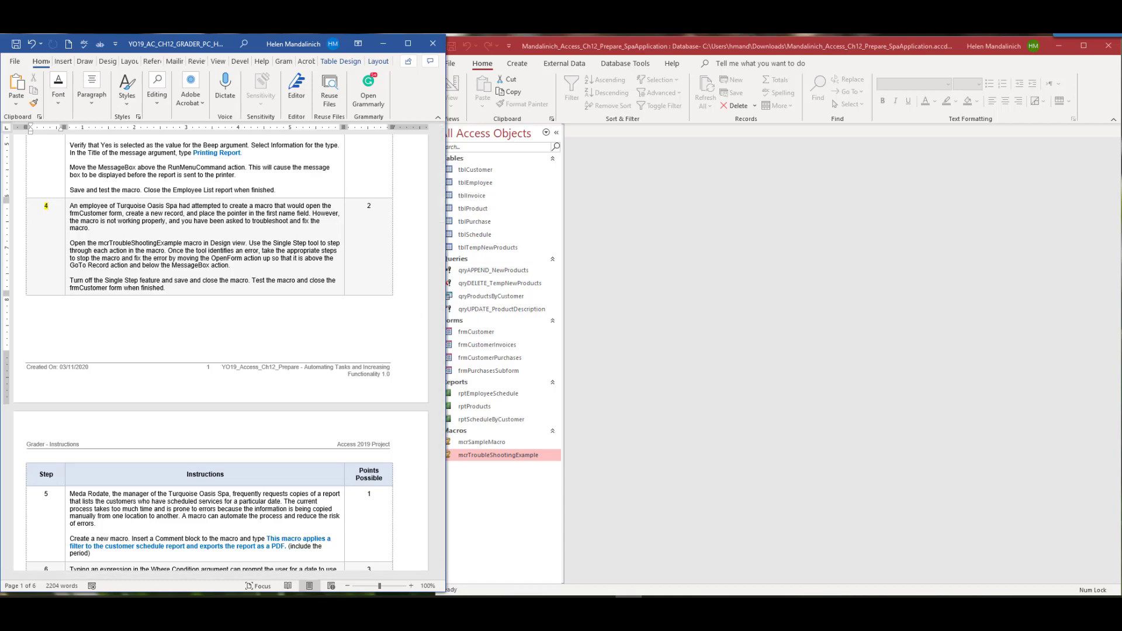
scroll(195, 314, down, 5)
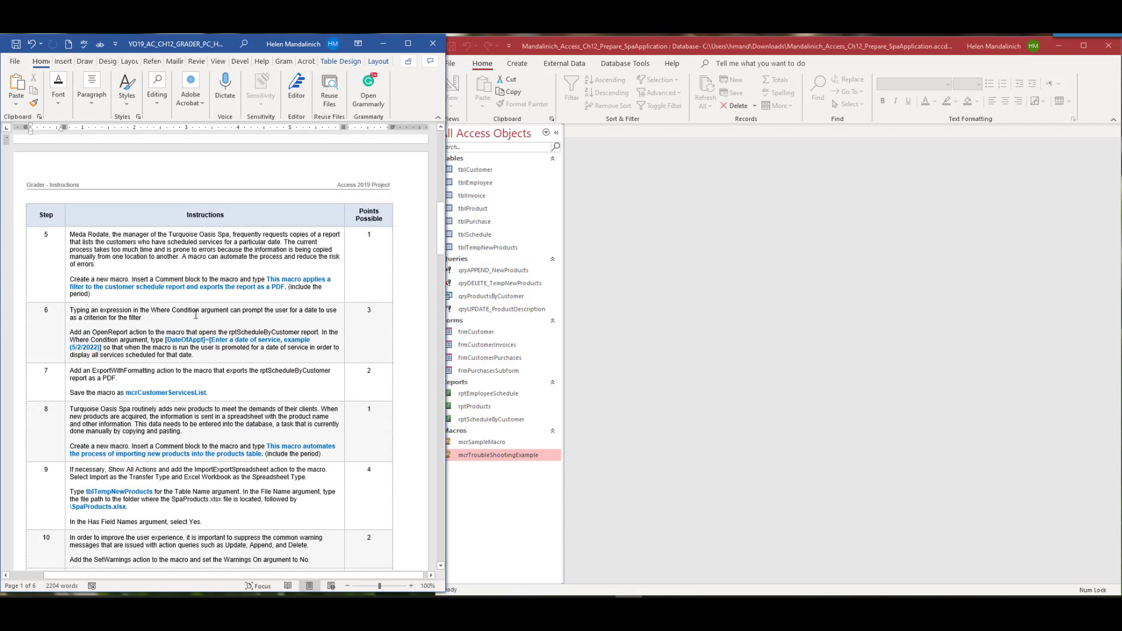